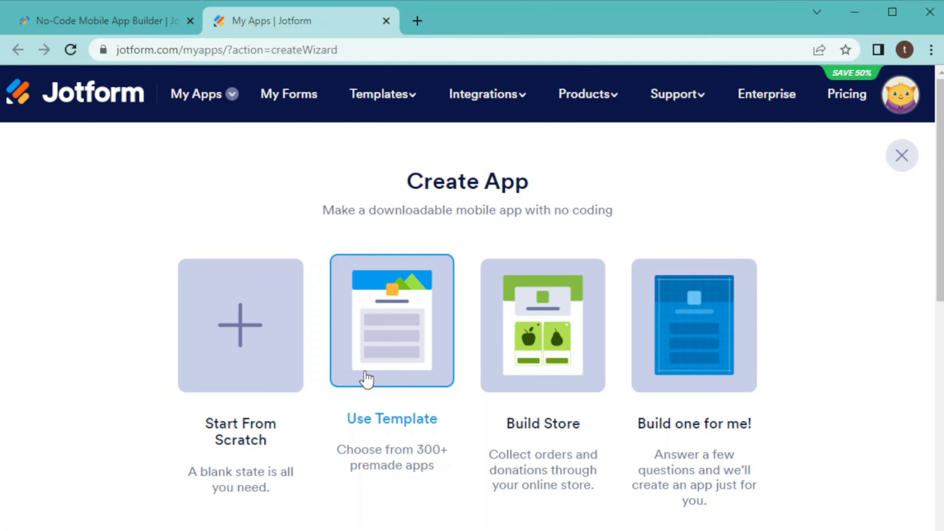
Choose to create the app from a template and search all templates for a restaurant app.
left_click(367, 379)
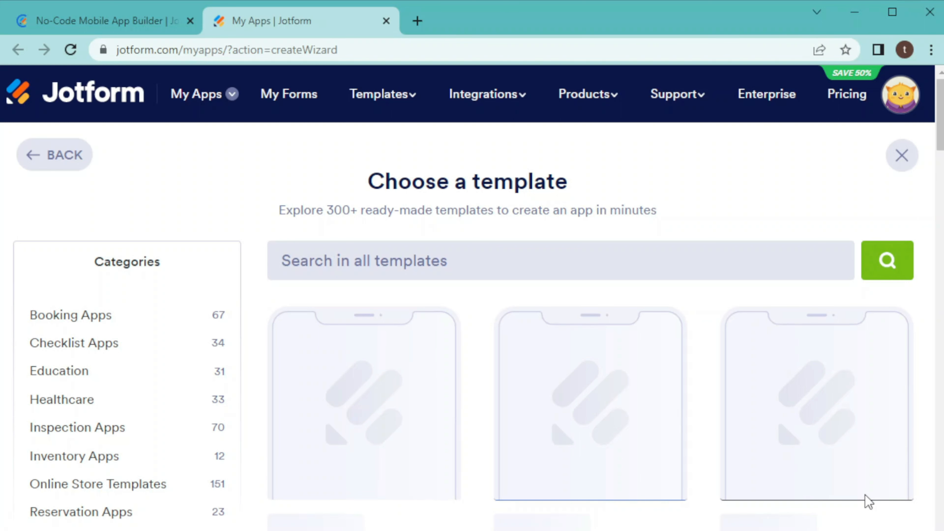
scroll(331, 200, "down", 2)
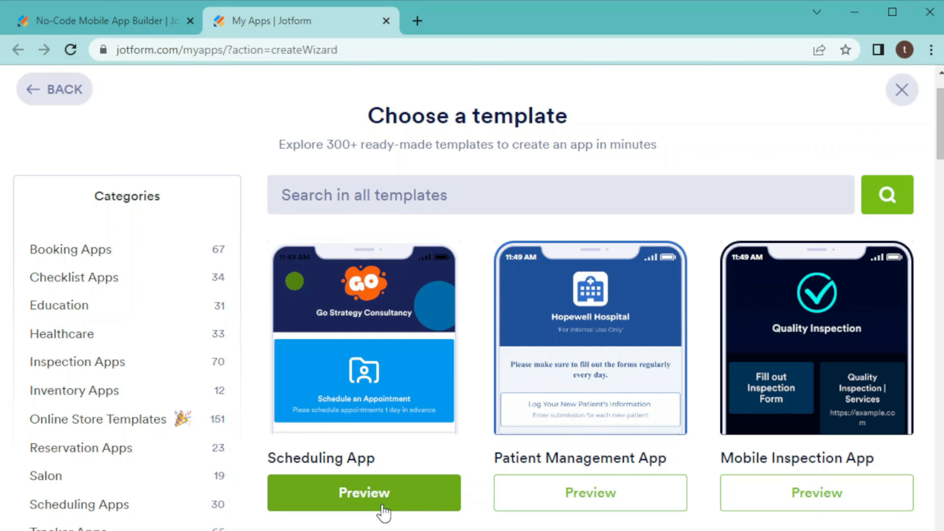
left_click(366, 196)
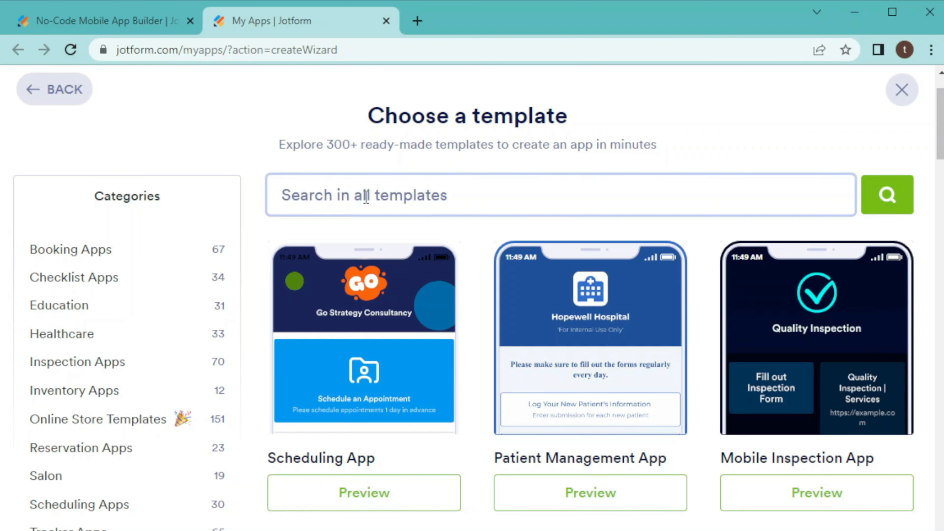
type("reastau")
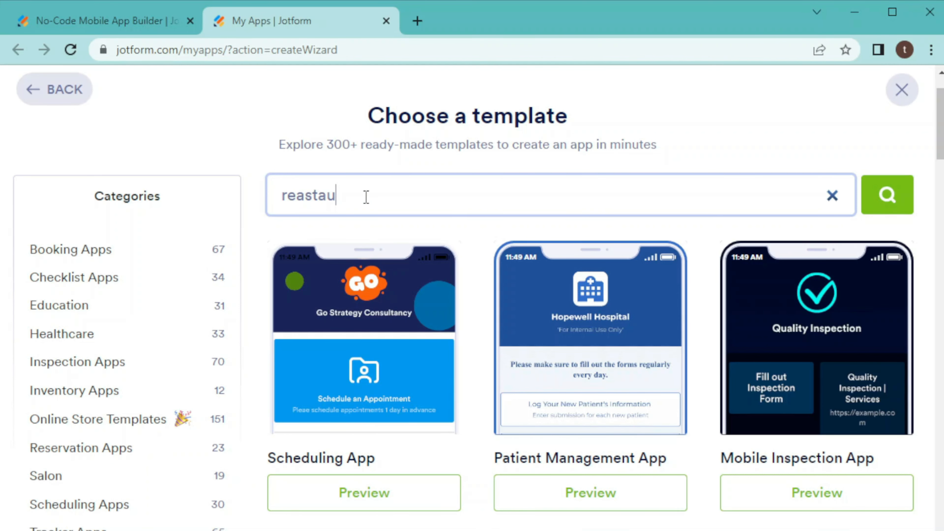
double_click(307, 192)
key("BackSpace")
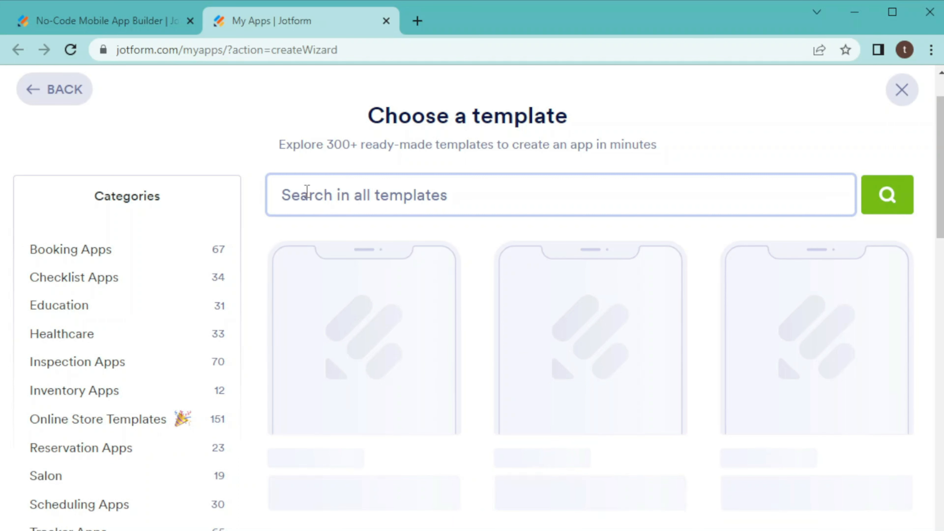
type("rea")
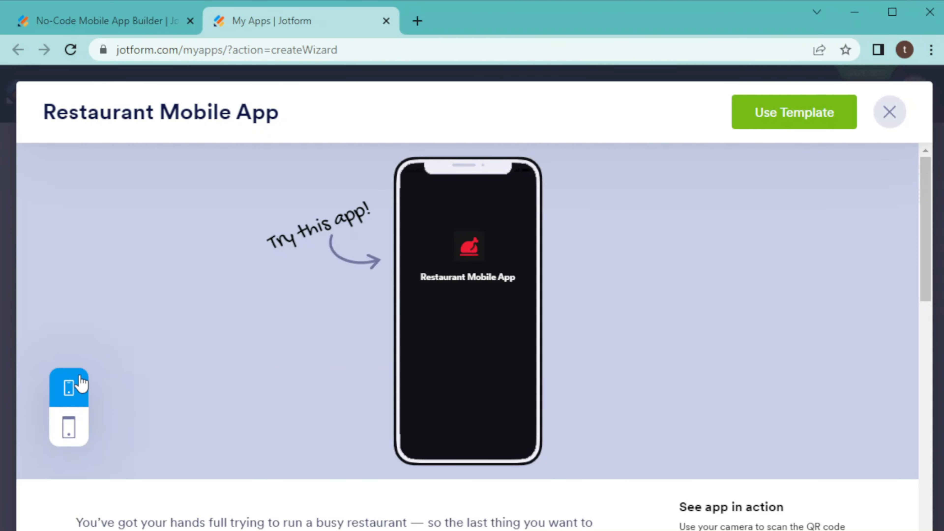
Review the Restaurant Mobile App template's description and use this template for the new app.
scroll(614, 339, "down", 7)
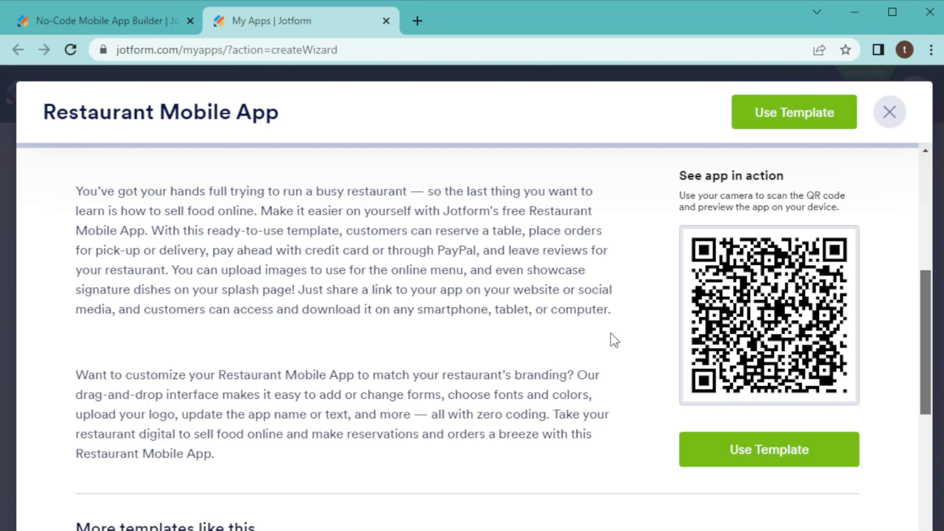
scroll(761, 255, "up", 1)
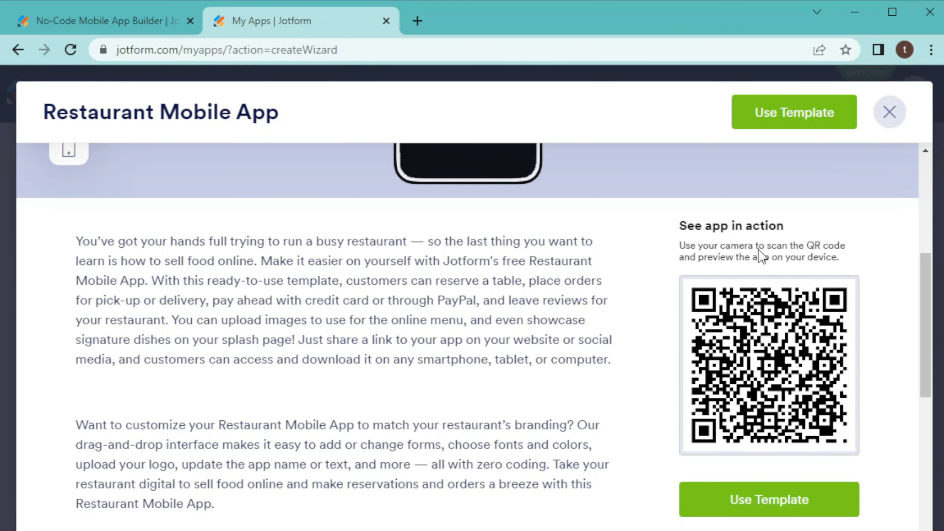
left_click(786, 121)
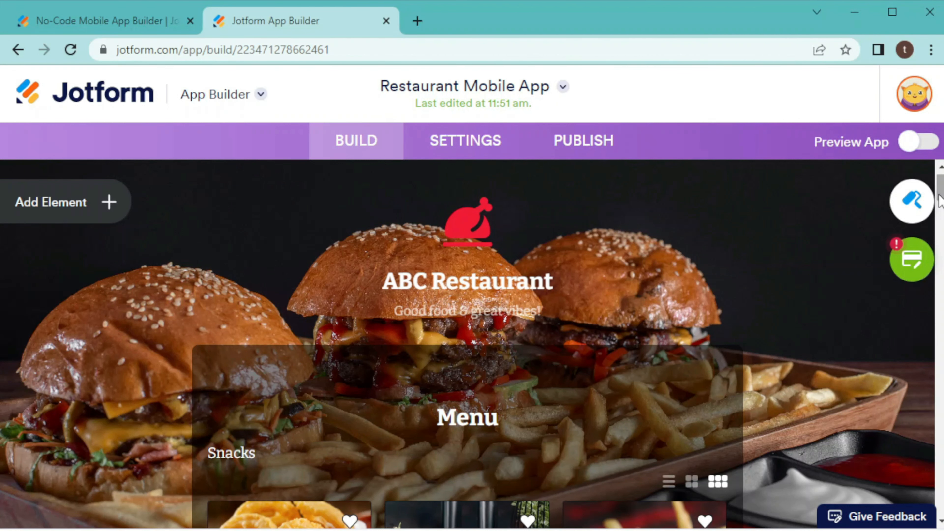
Rename the Fried Potatoes product in the Snacks list to Espresso.
scroll(641, 418, "down", 5)
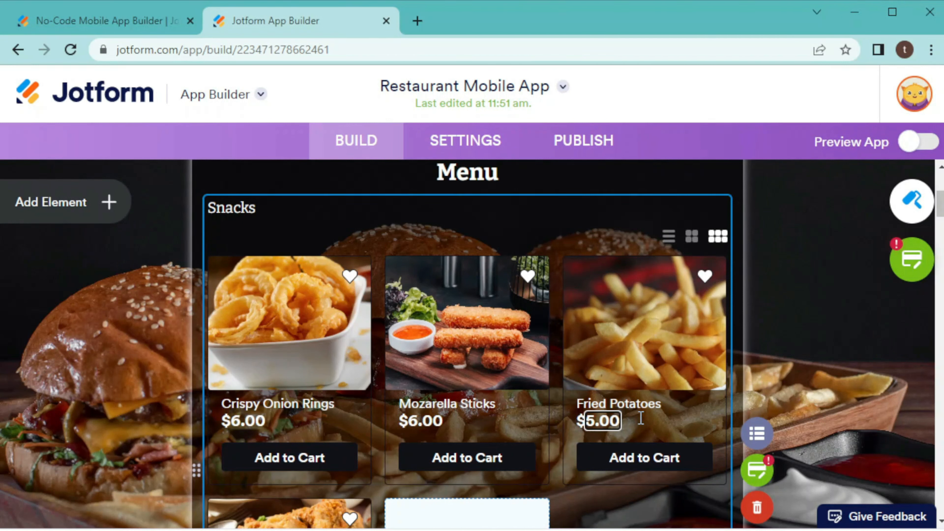
left_click(640, 418)
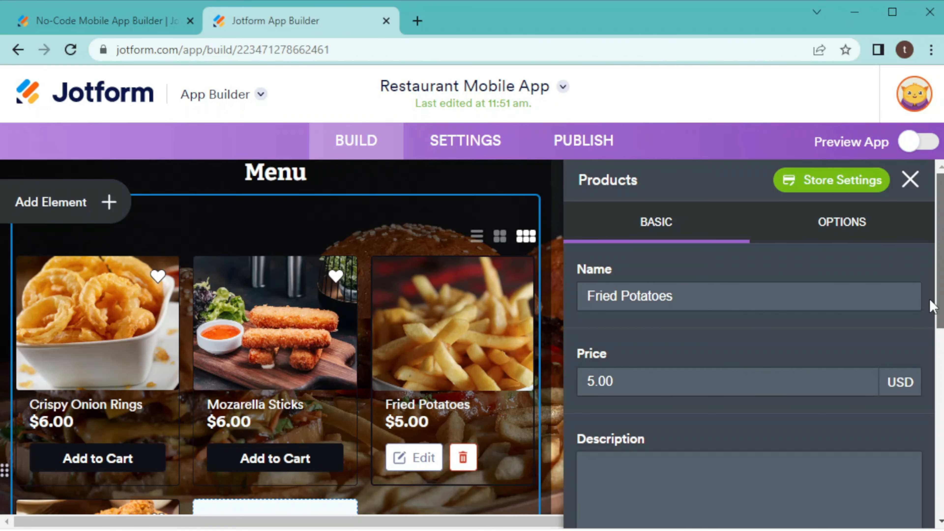
scroll(929, 307, "down", 5)
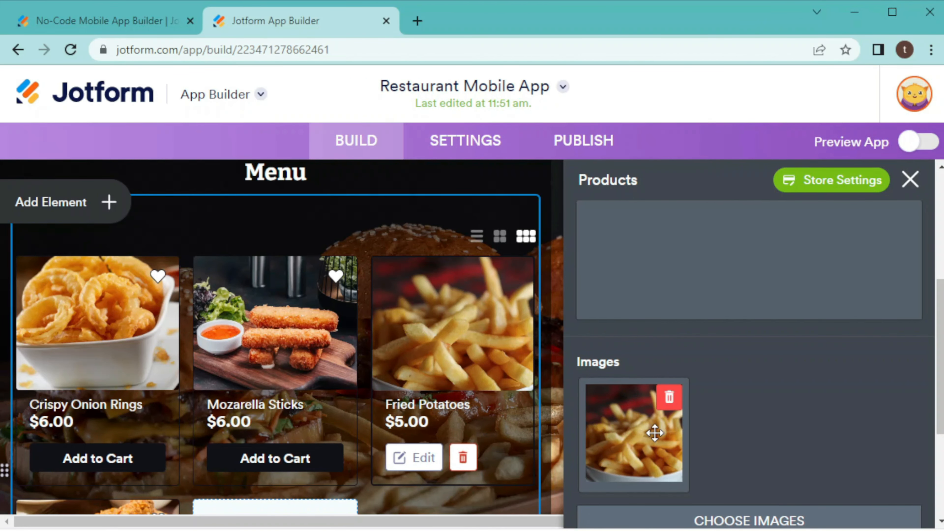
scroll(938, 218, "up", 5)
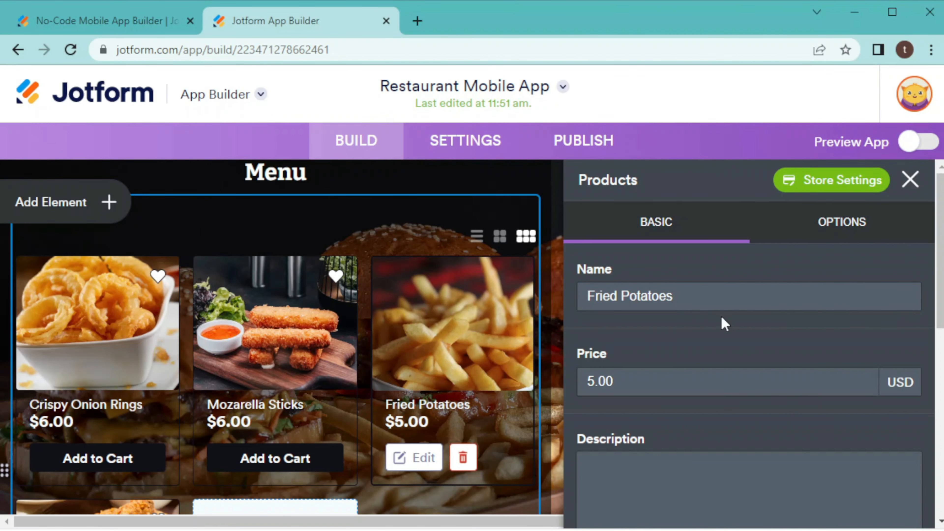
left_click(695, 289)
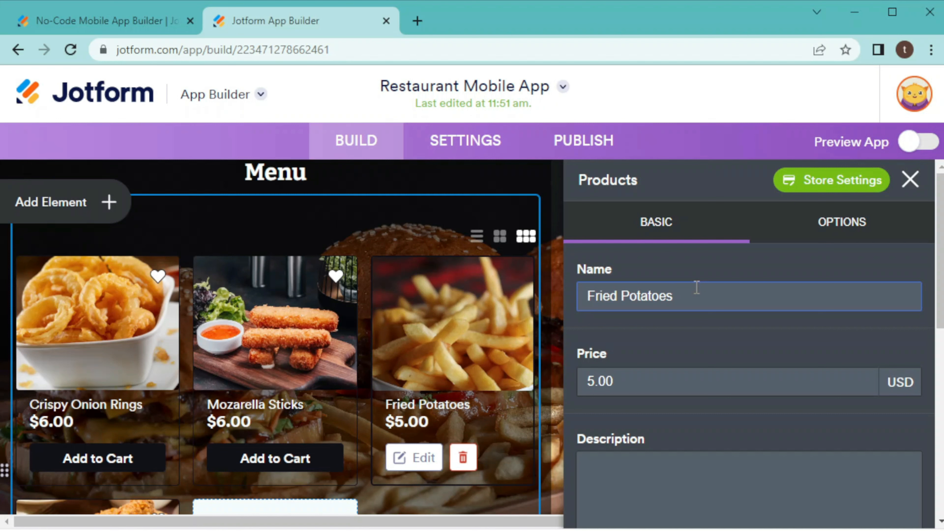
left_click_drag(697, 288, 543, 296)
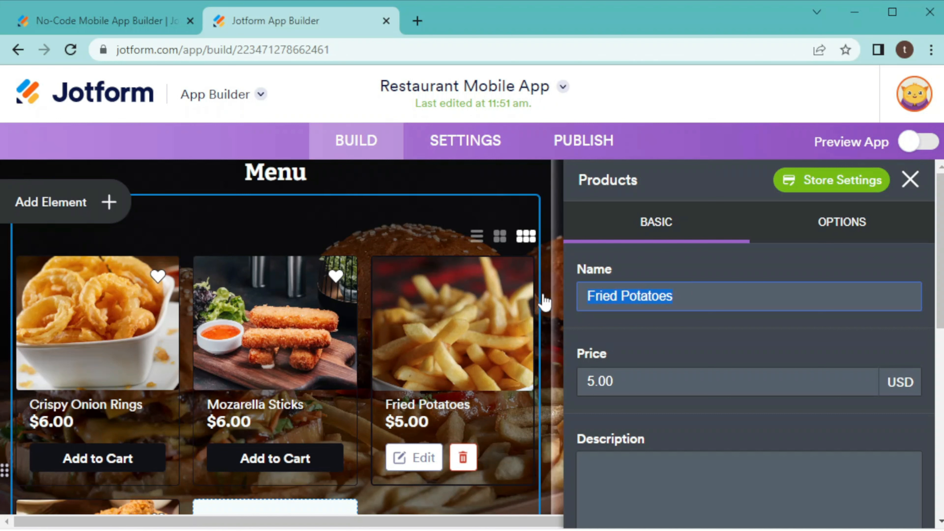
type("Es")
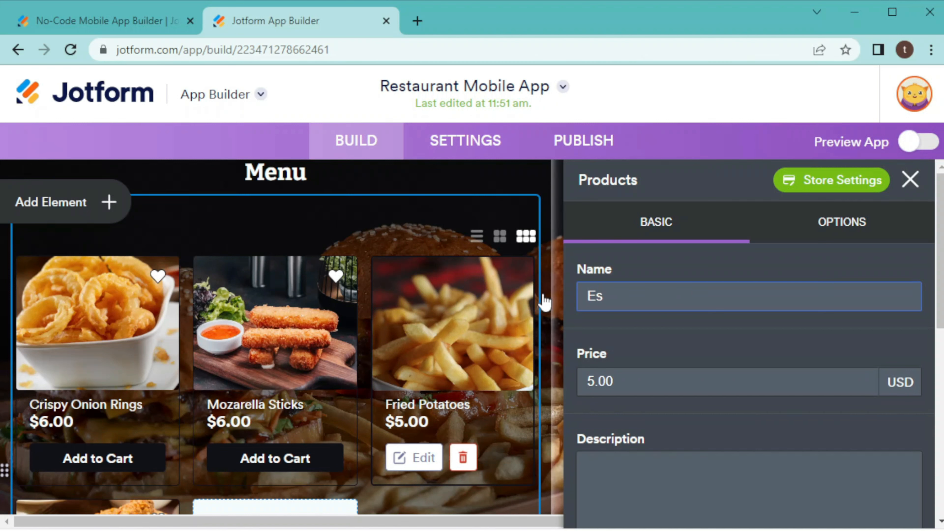
type("presso")
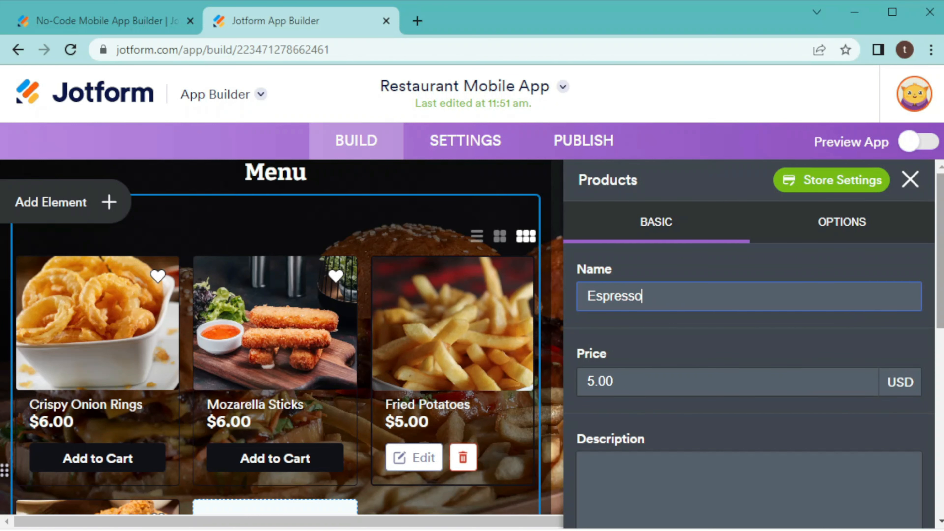
Remove the fries image from the Espresso product.
scroll(939, 416, "down", 6)
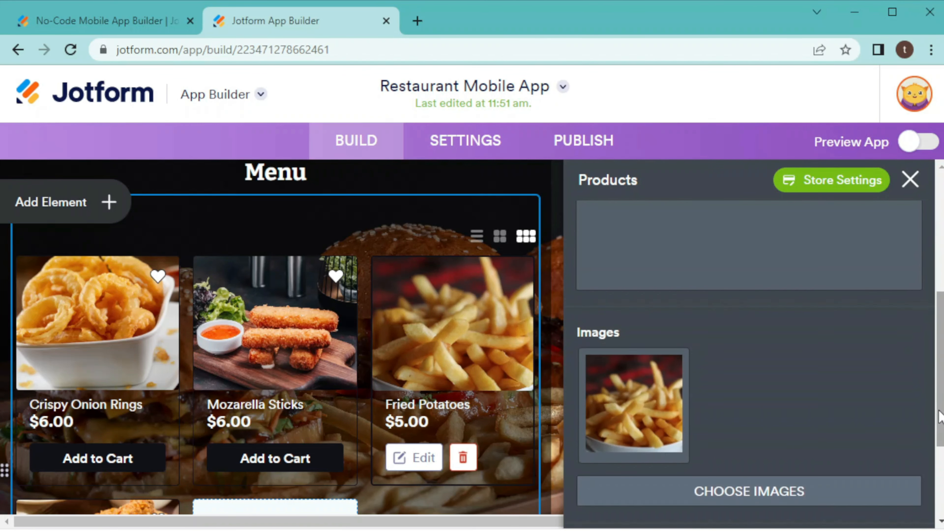
mouse_move(655, 401)
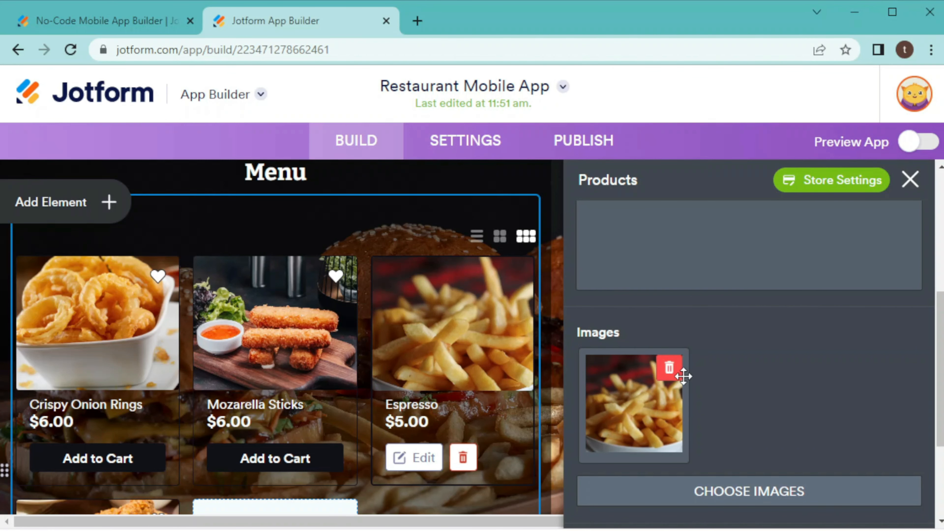
left_click(669, 367)
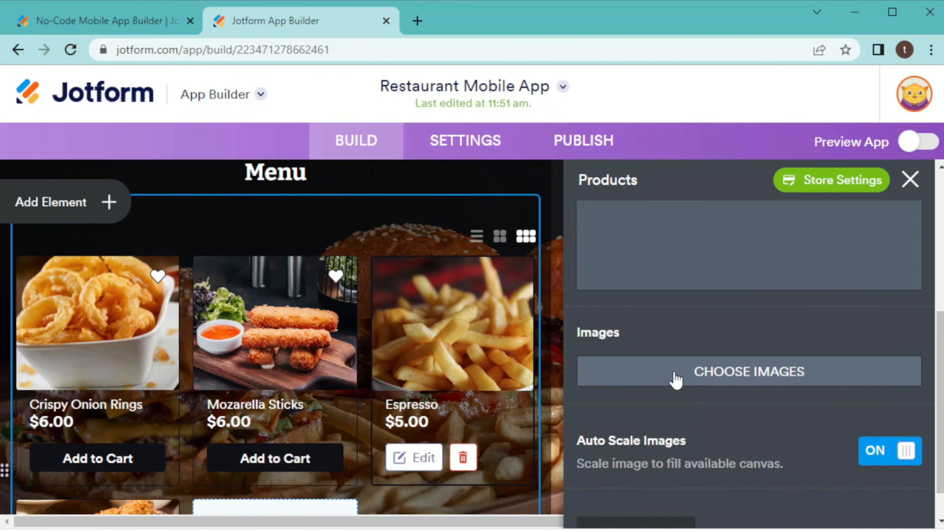
Add the coffee cup picture to the Espresso product from the copied image URL and close the product's settings.
left_click(736, 377)
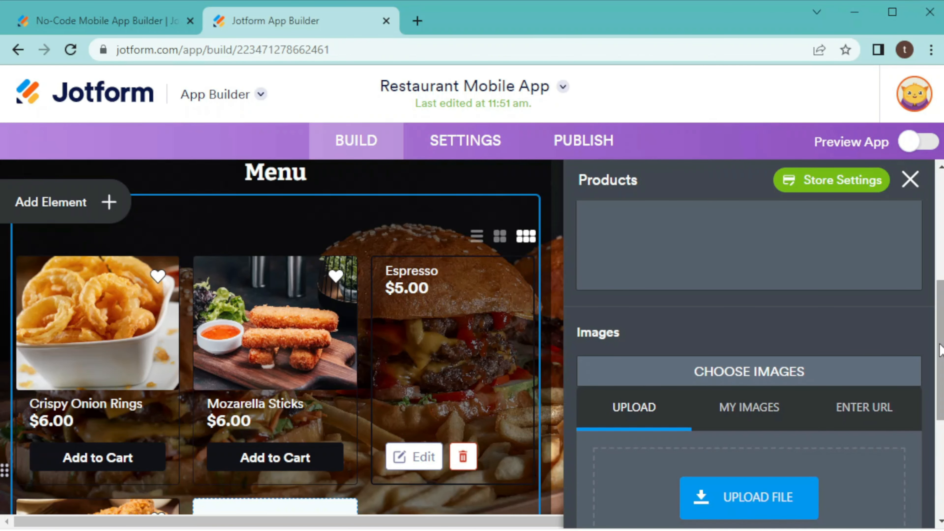
scroll(829, 354, "down", 4)
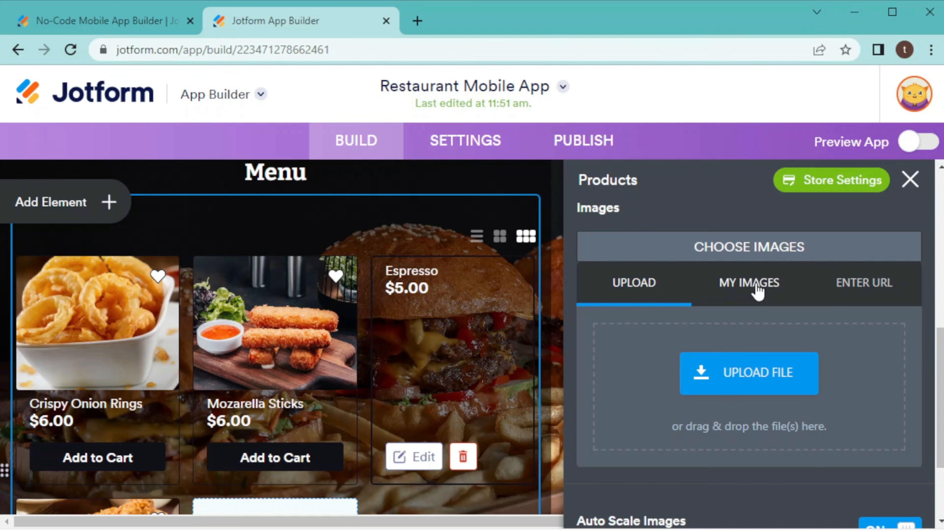
left_click(859, 288)
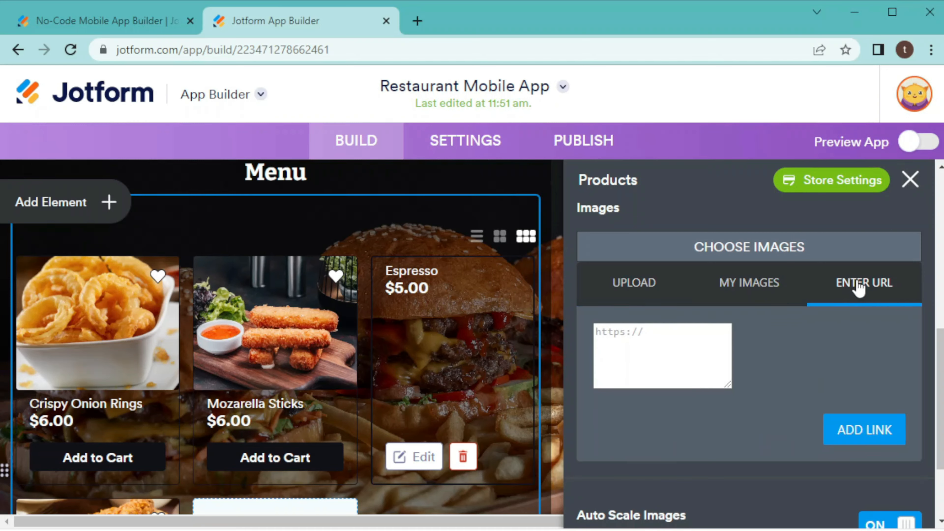
left_click(602, 346)
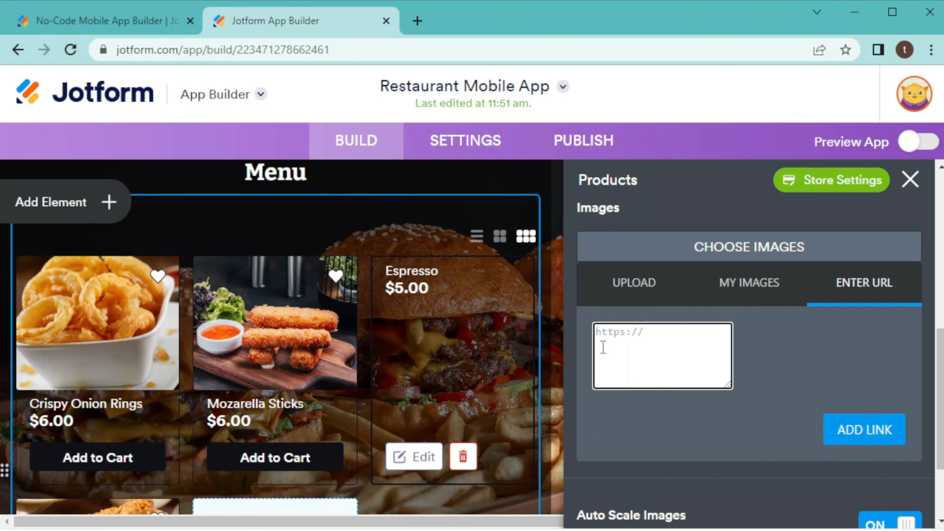
key("ctrl+v")
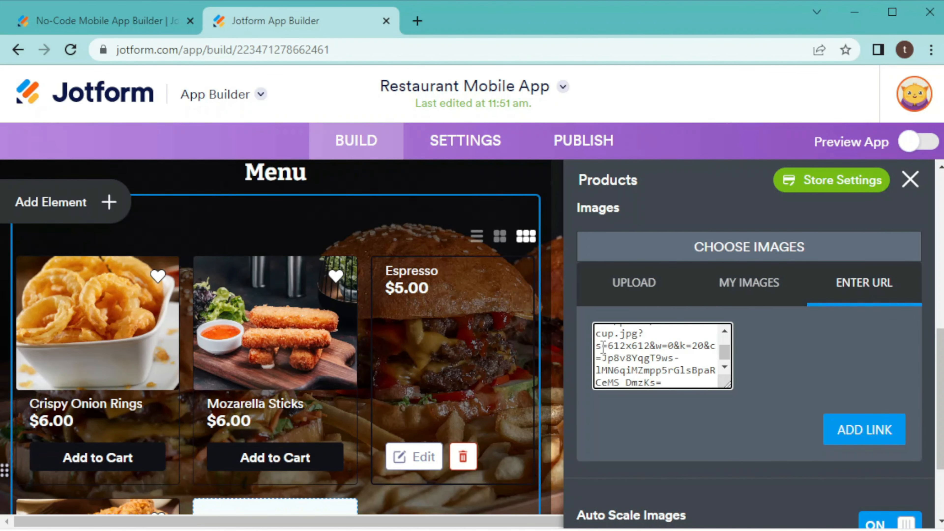
left_click(861, 431)
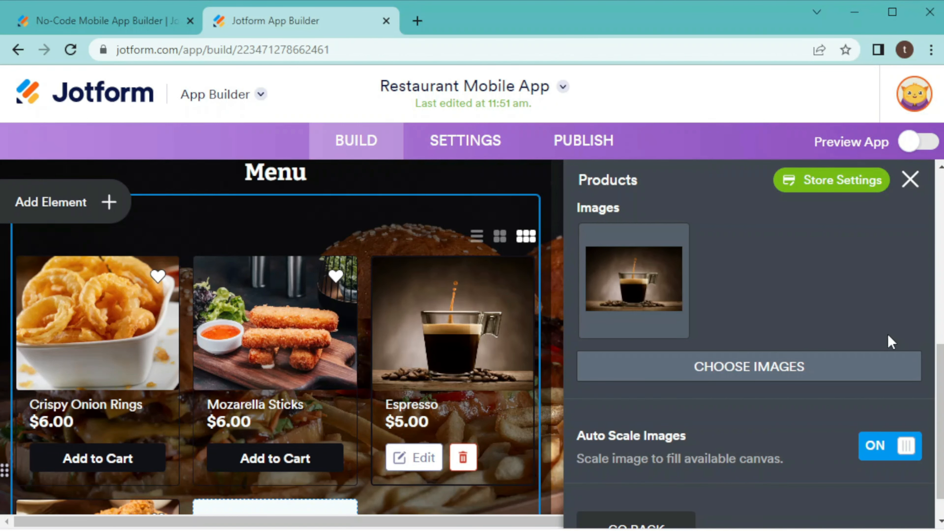
left_click_drag(937, 400, 930, 223)
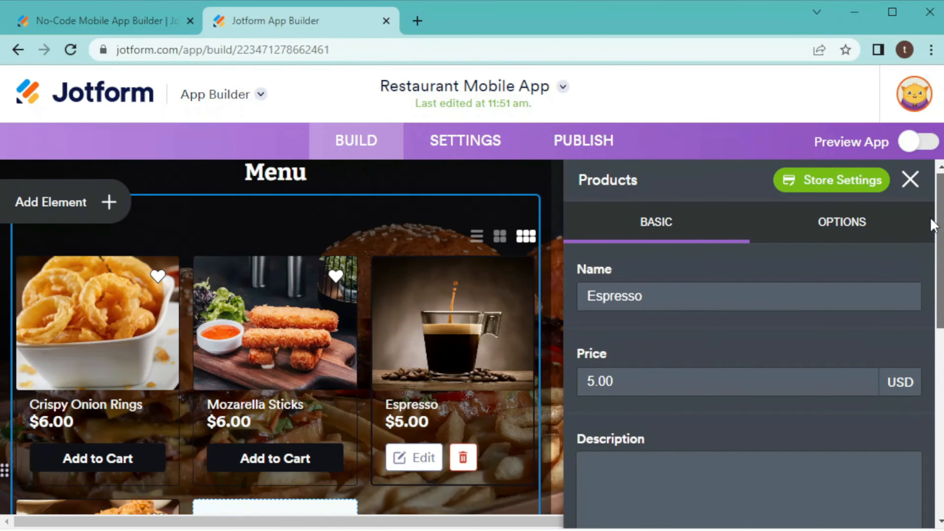
left_click(909, 181)
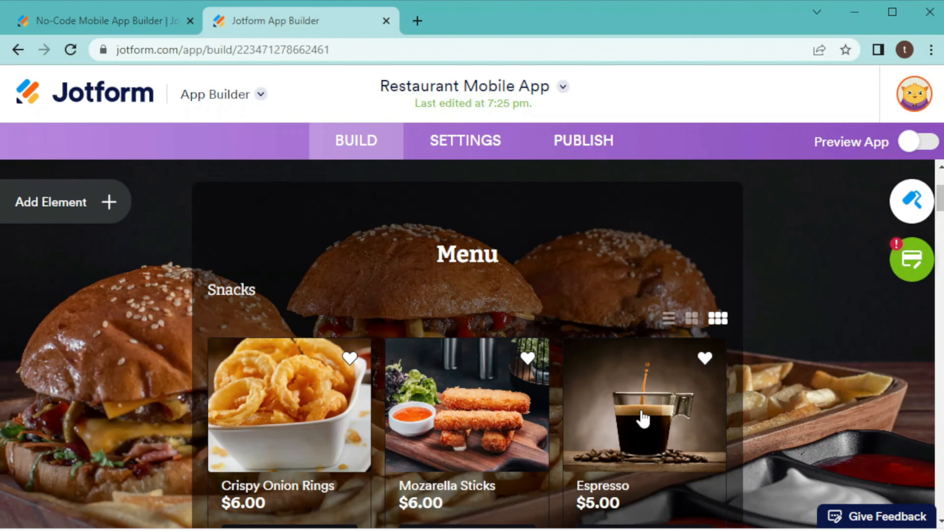
Look through the Snacks product list's title and products in its properties, then close them.
scroll(681, 454, "down", 3)
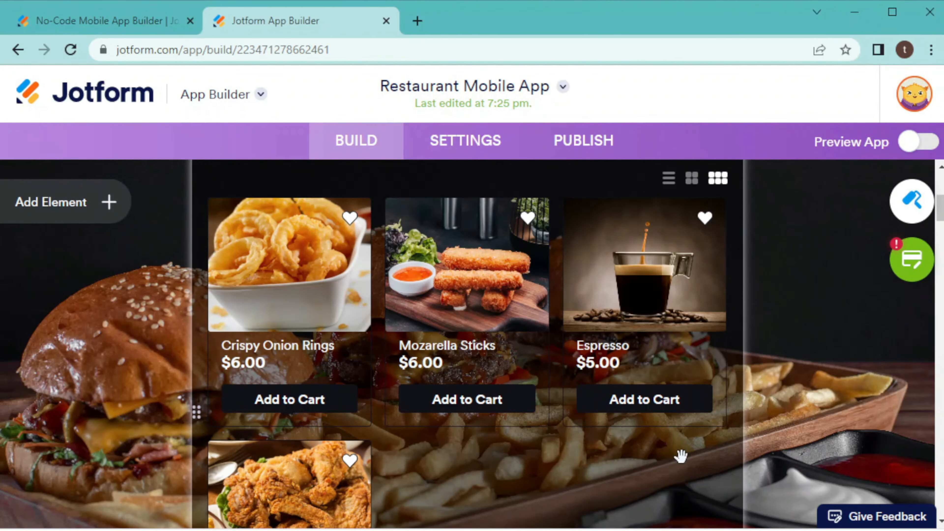
mouse_move(699, 433)
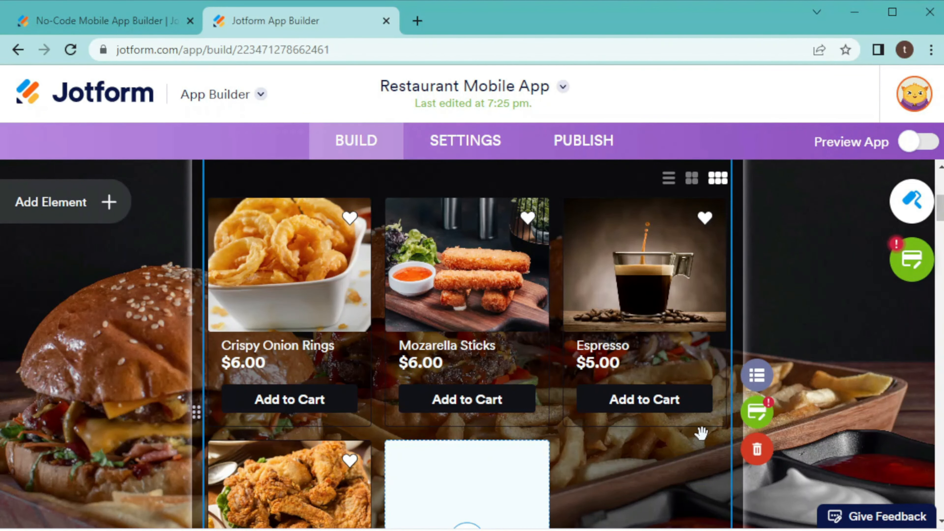
left_click(758, 362)
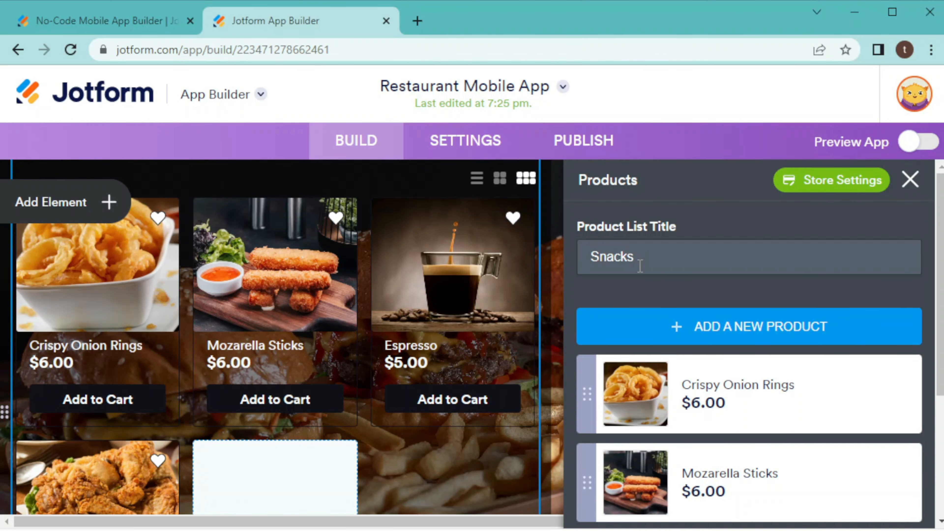
scroll(921, 296, "down", 3)
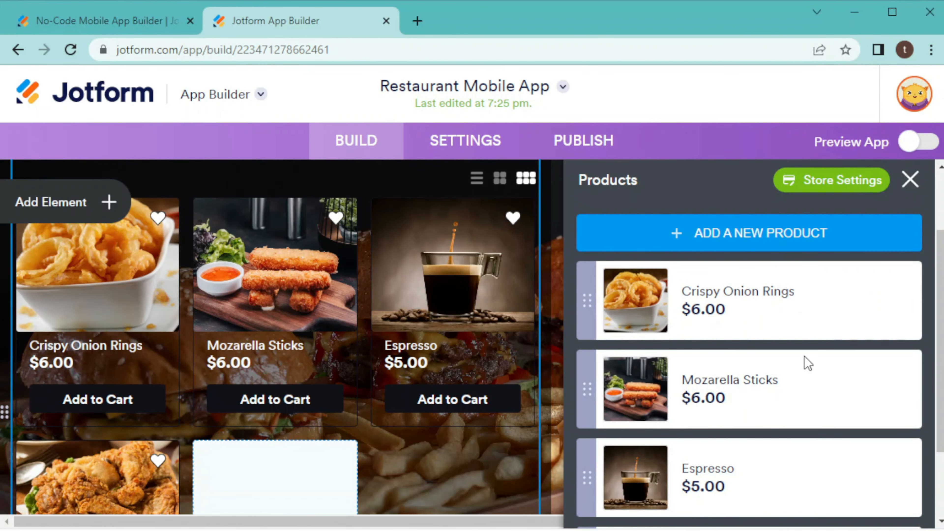
left_click(910, 180)
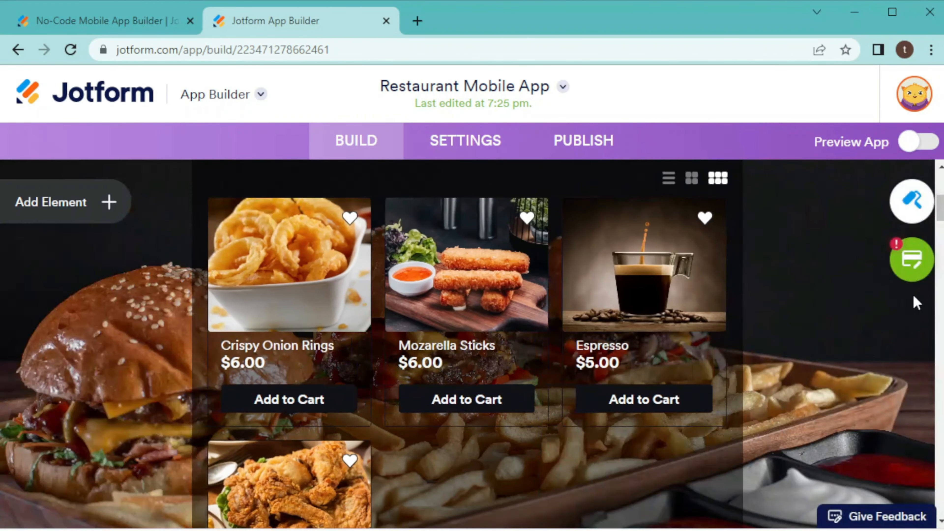
Open the app header's properties and look over its general settings, including the app title and description.
left_click_drag(937, 213, 939, 176)
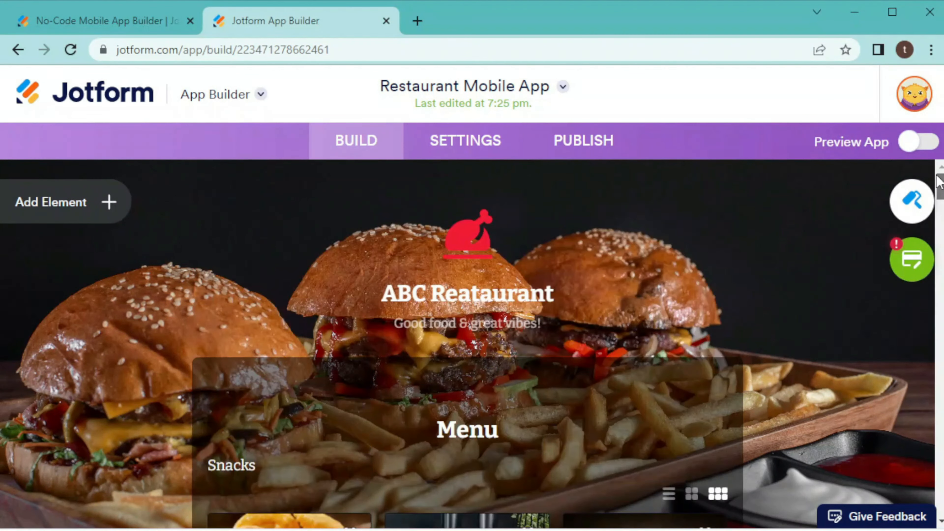
left_click(456, 290)
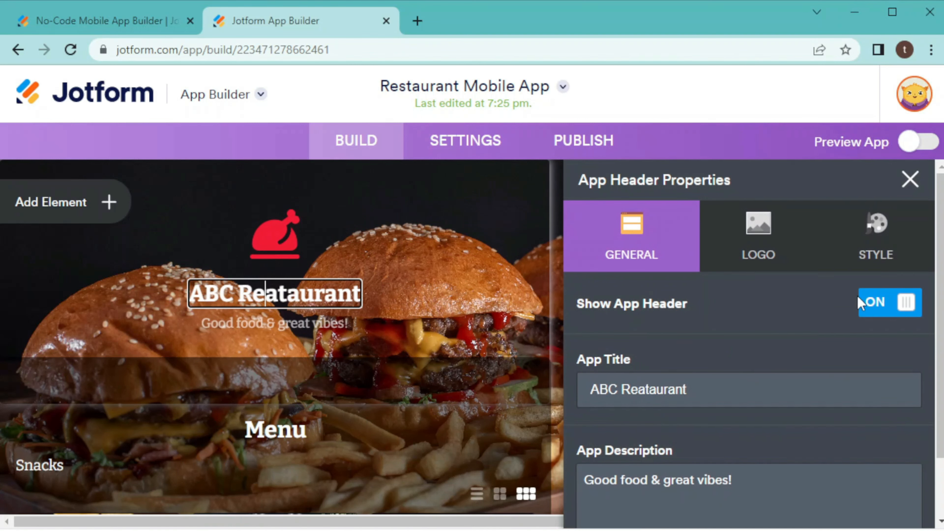
left_click_drag(941, 264, 942, 302)
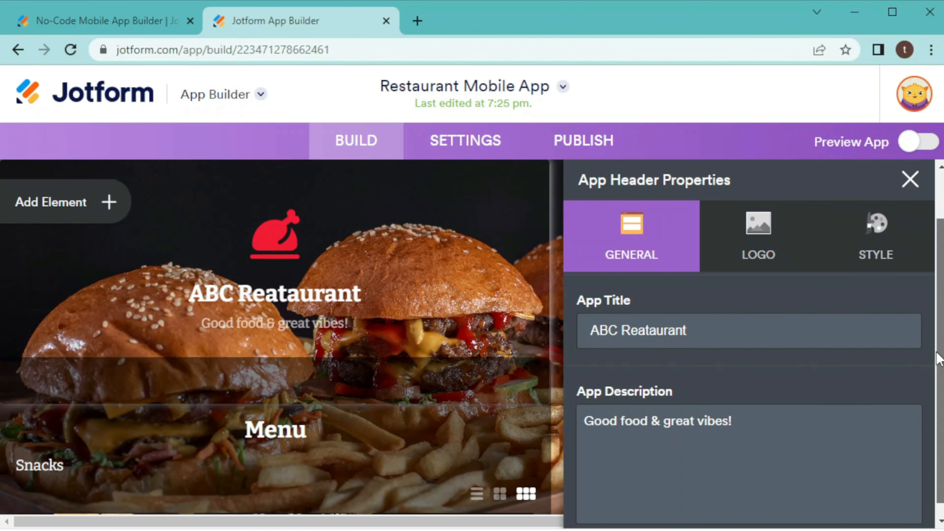
left_click_drag(935, 363, 939, 440)
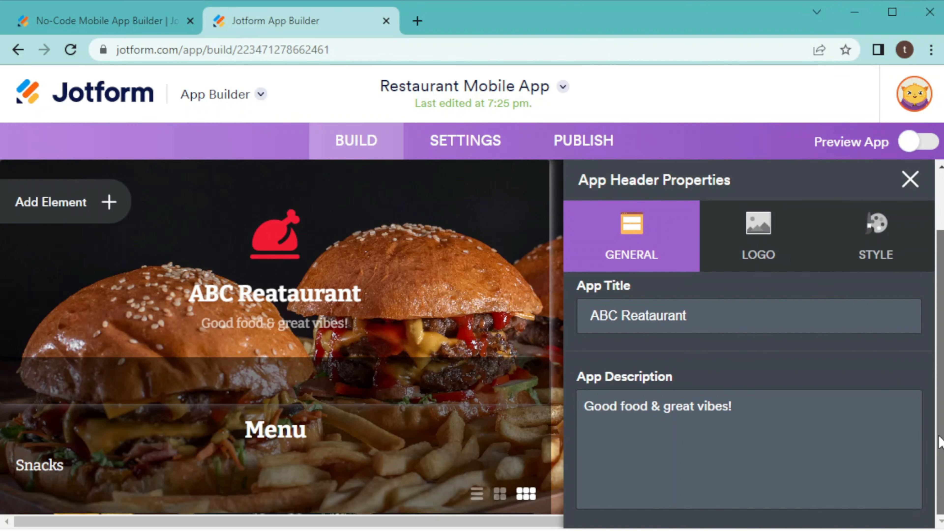
Change the header logo to the fireworks icon and browse the other available icons.
left_click(745, 247)
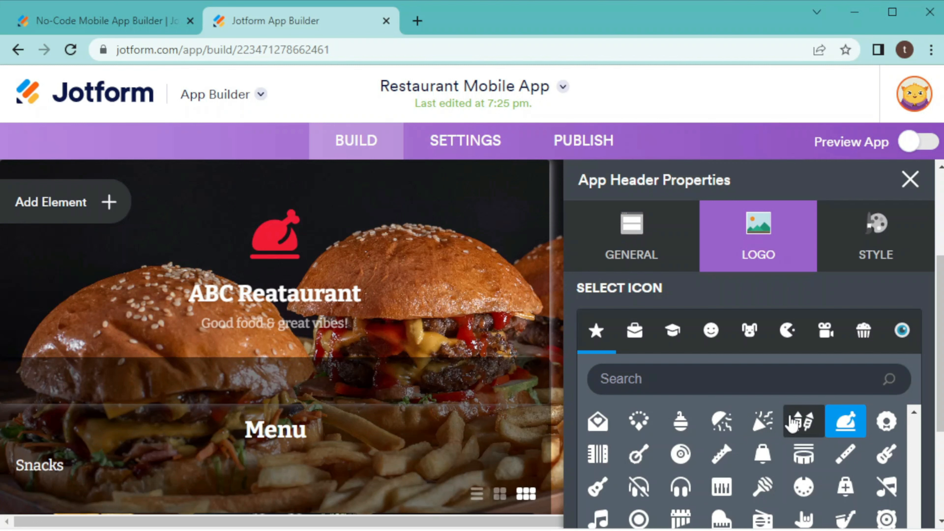
left_click(794, 423)
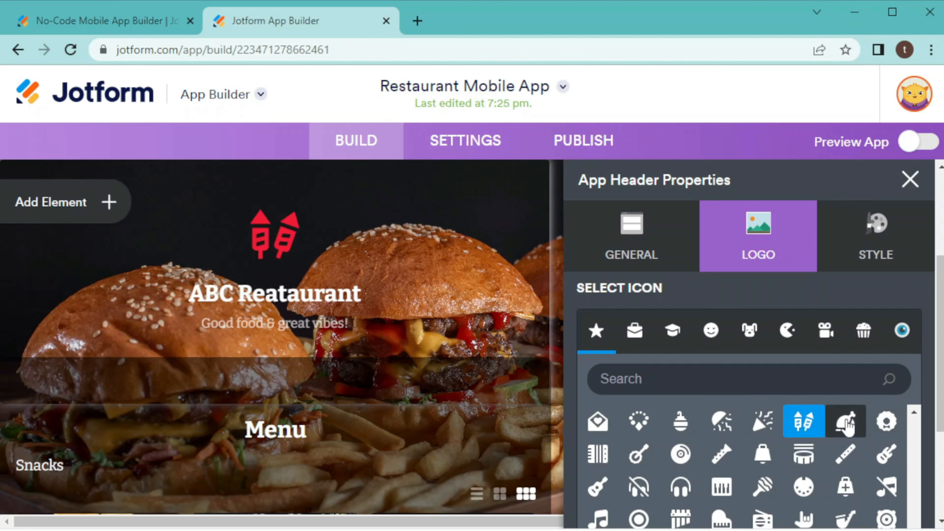
scroll(920, 433, "down", 5)
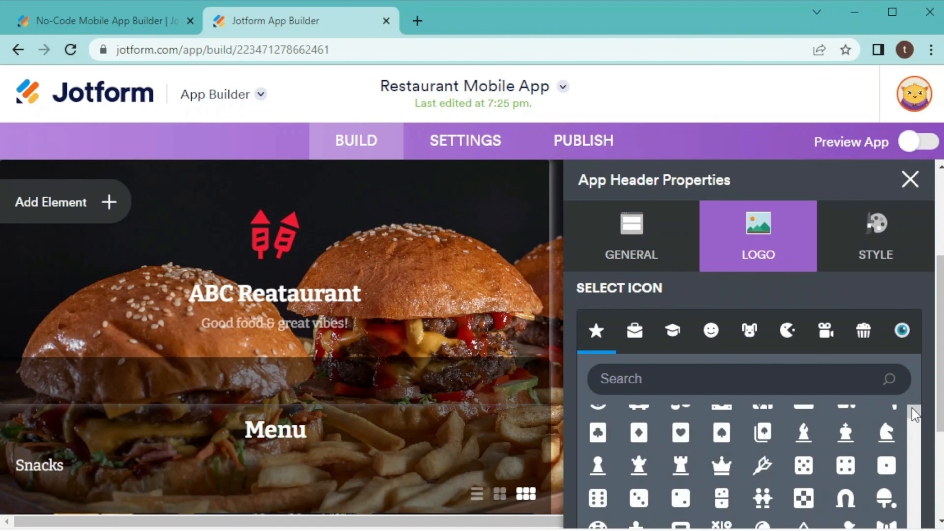
scroll(893, 293, "up", 3)
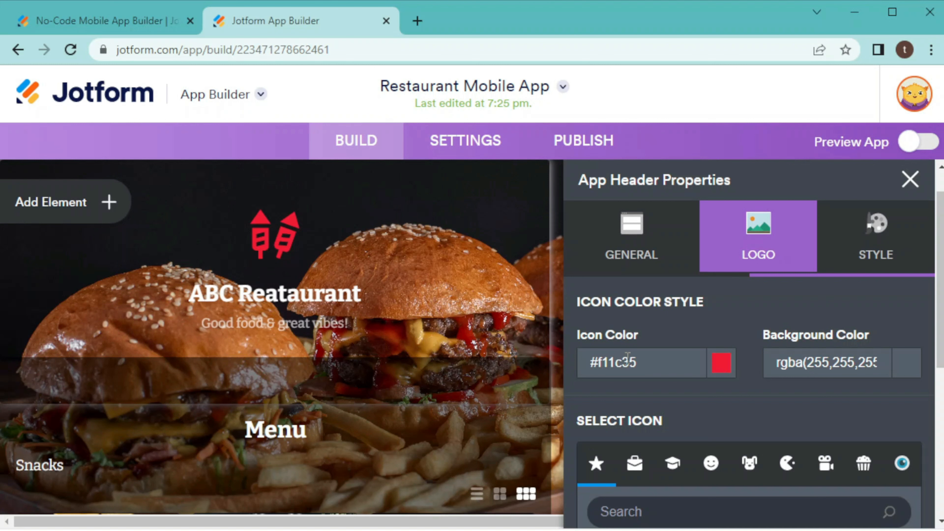
Set the header logo's icon color to the red #e9142b.
left_click(638, 362)
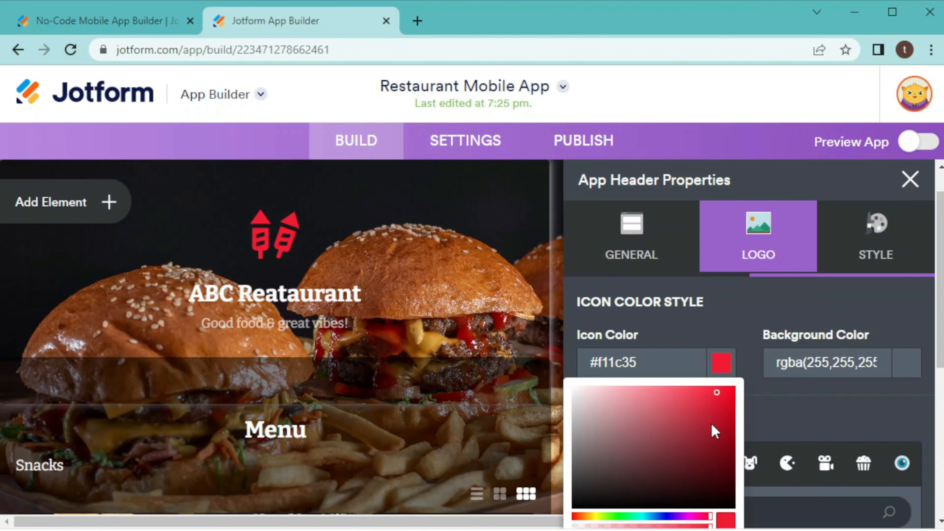
left_click_drag(630, 452, 582, 437)
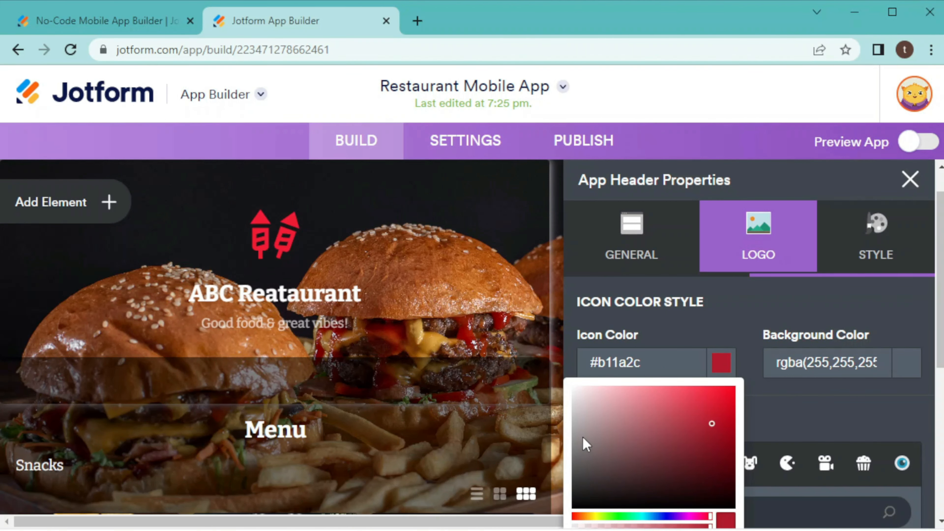
left_click(582, 437)
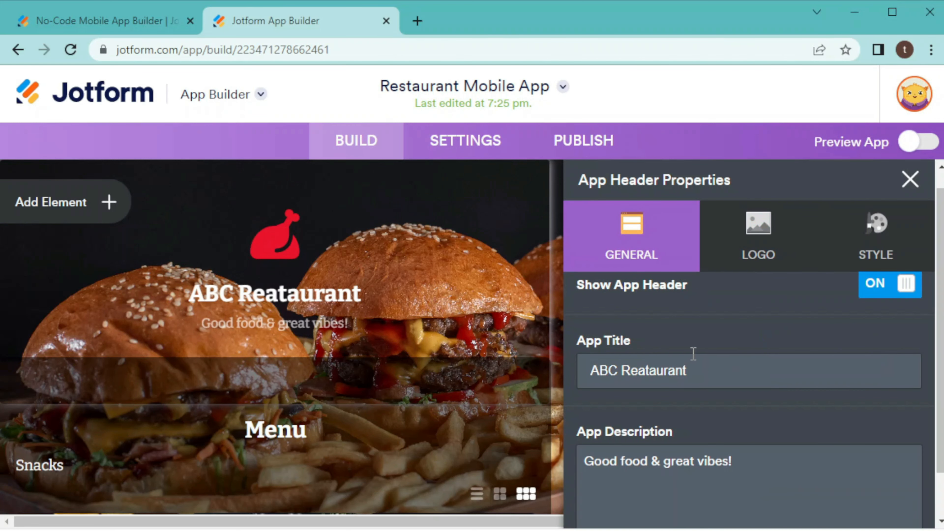
Set the app header's title to The Classic and its description to Where ever flavour tells a Story.
left_click(688, 370)
left_click_drag(674, 370, 573, 368)
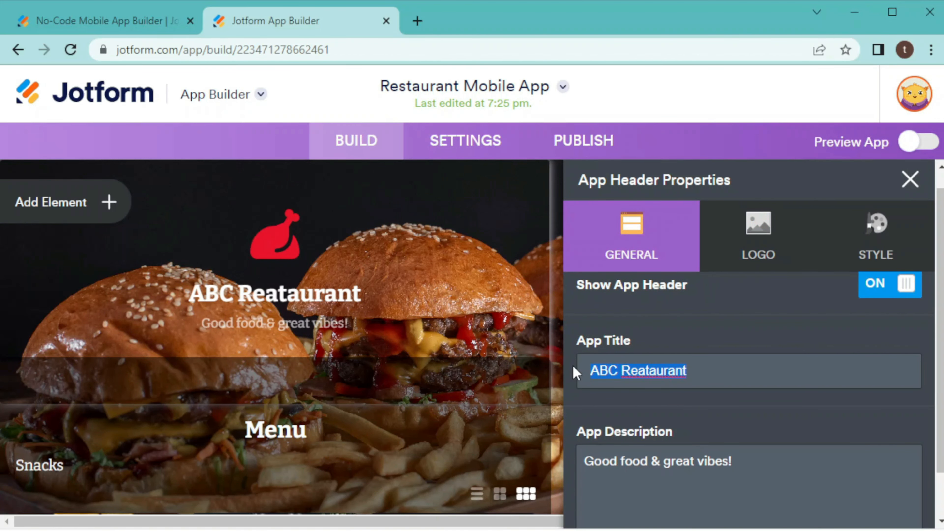
type("Thw")
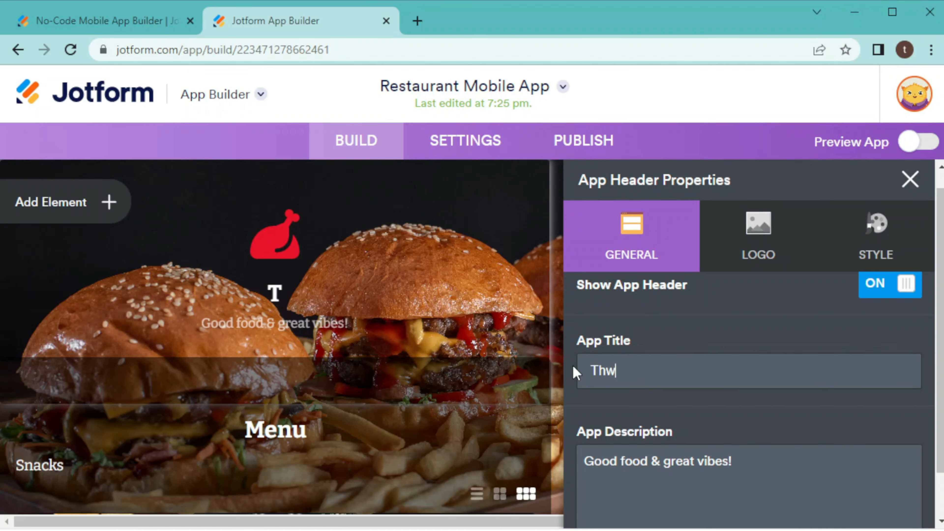
key("BackSpace")
type("e")
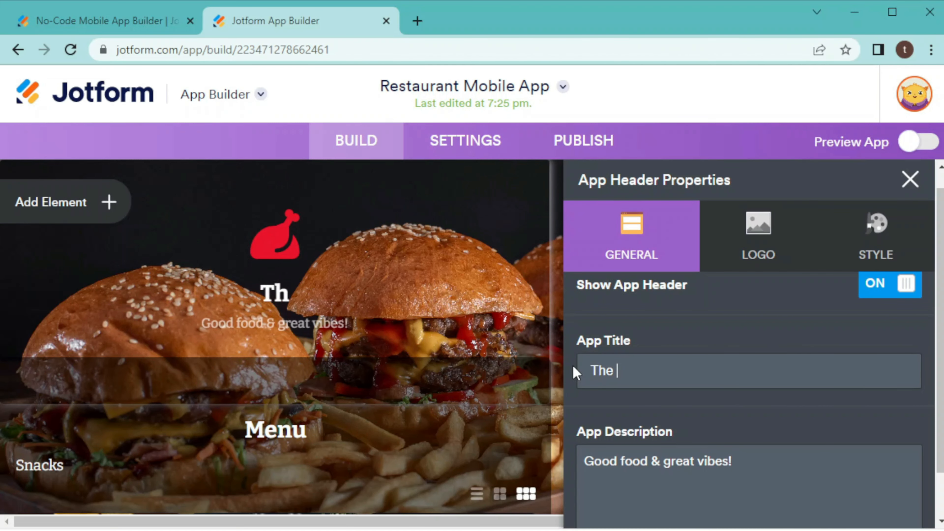
type(" Classi")
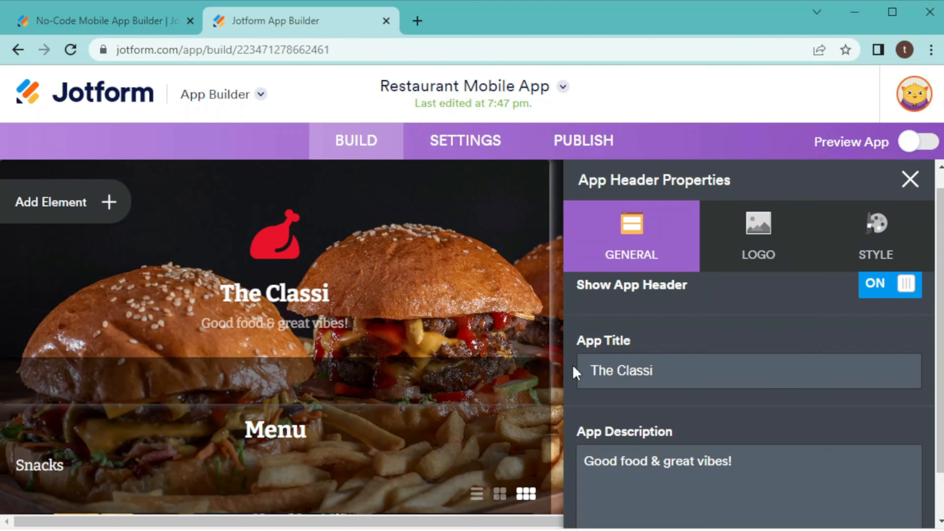
type("c")
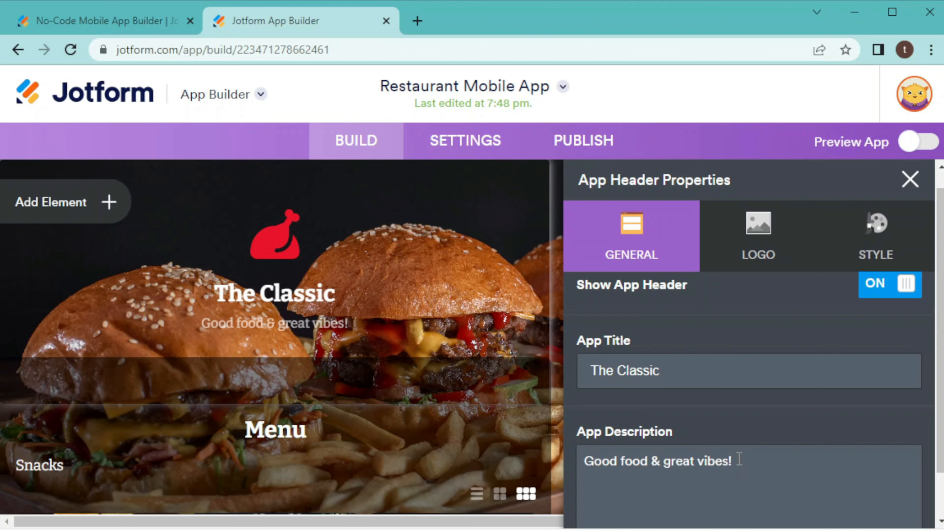
left_click_drag(738, 460, 596, 464)
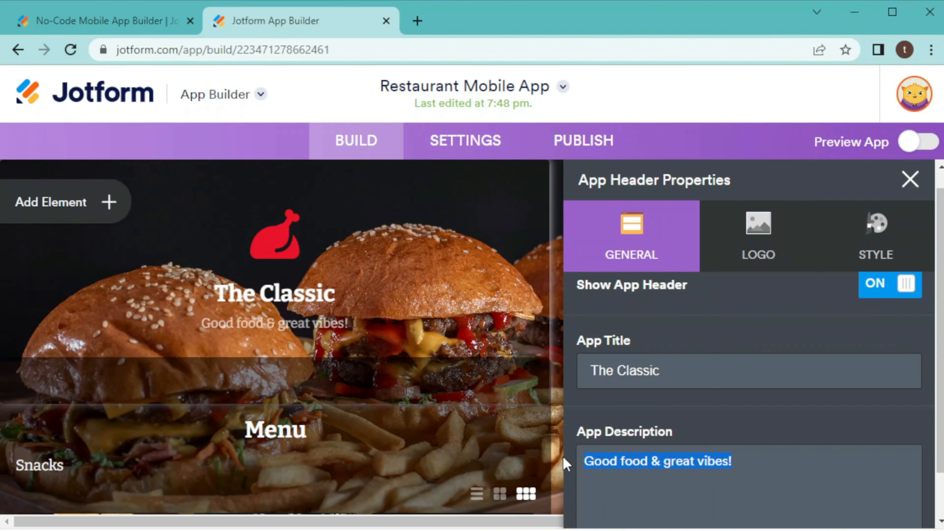
type("Where ever flavour tells a Story")
Check the header logo's icon options and remove the current chicken icon from the logo image settings.
left_click(758, 236)
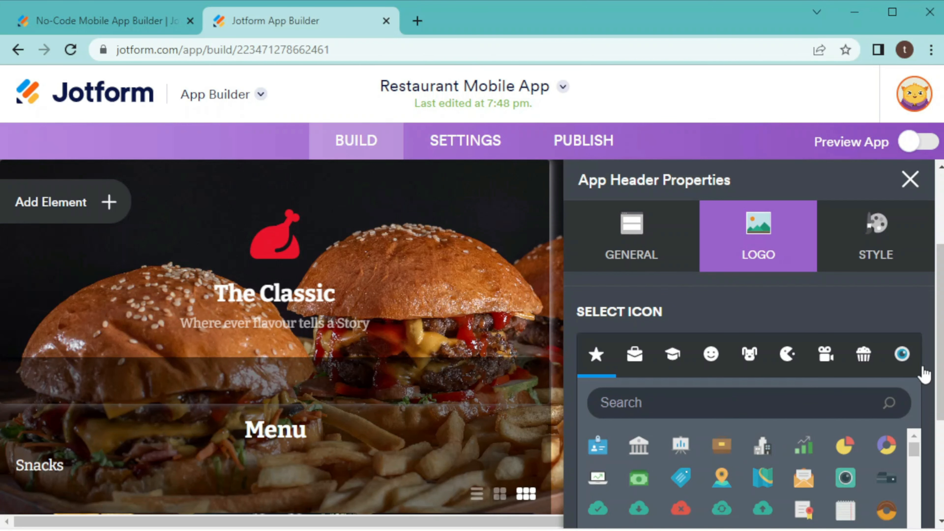
left_click_drag(938, 389, 923, 312)
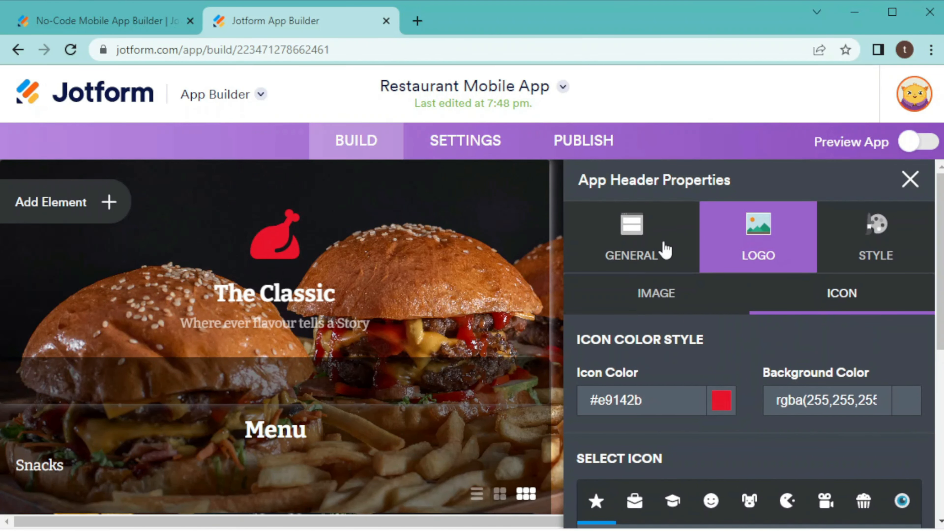
left_click(656, 294)
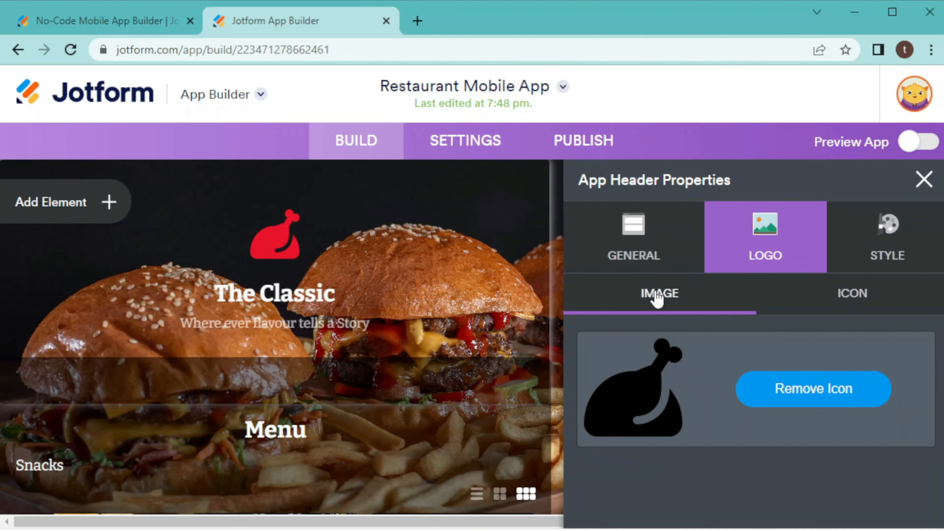
left_click(825, 392)
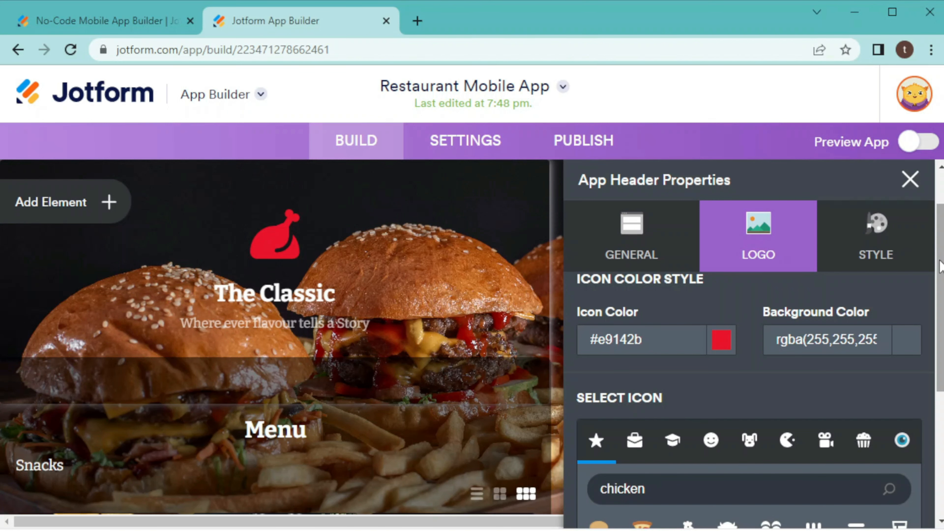
Close the header's properties and look over the Reserve Table element and the contact section further down the page.
left_click(442, 390)
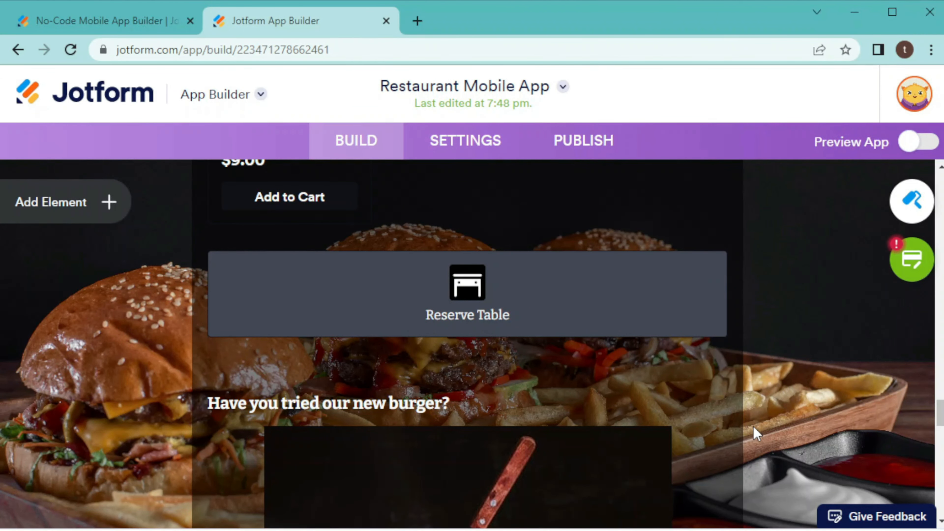
left_click(647, 322)
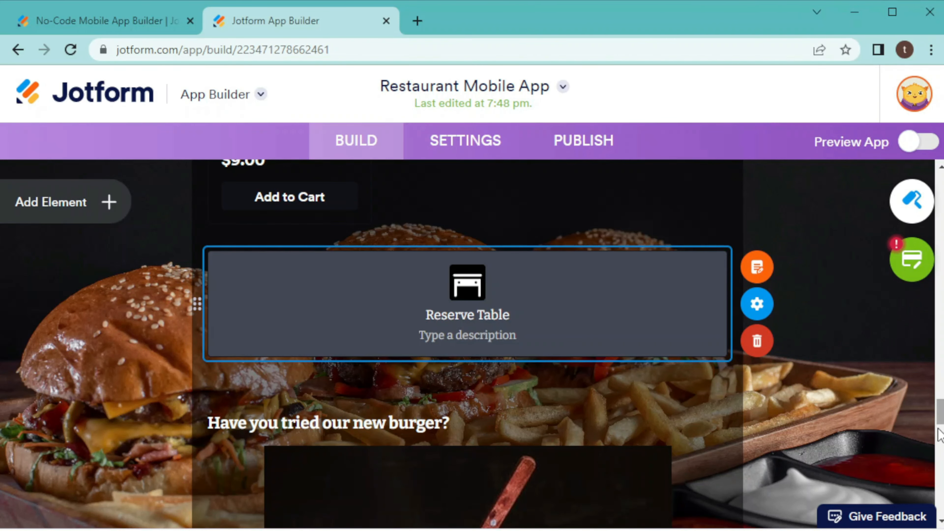
left_click_drag(938, 415, 940, 450)
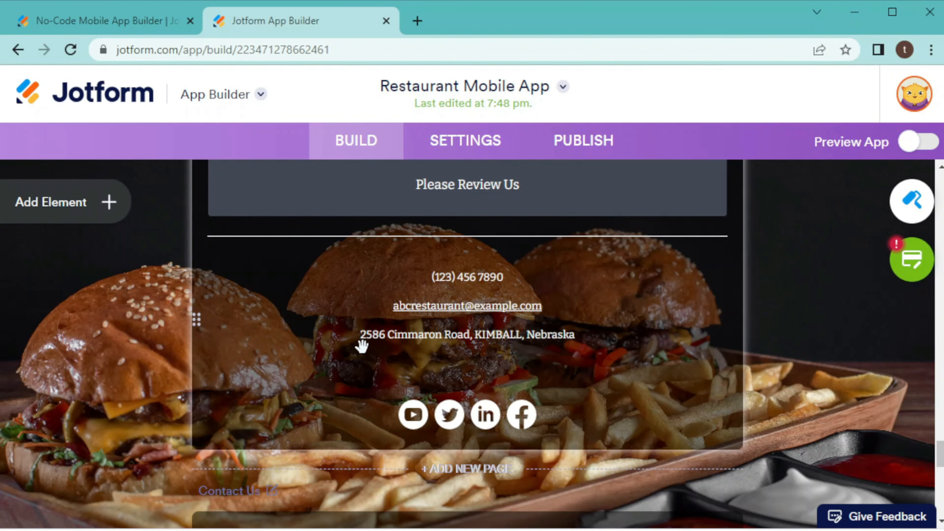
Look through the social media links in the Social Follow element's properties, then close them.
left_click(473, 419)
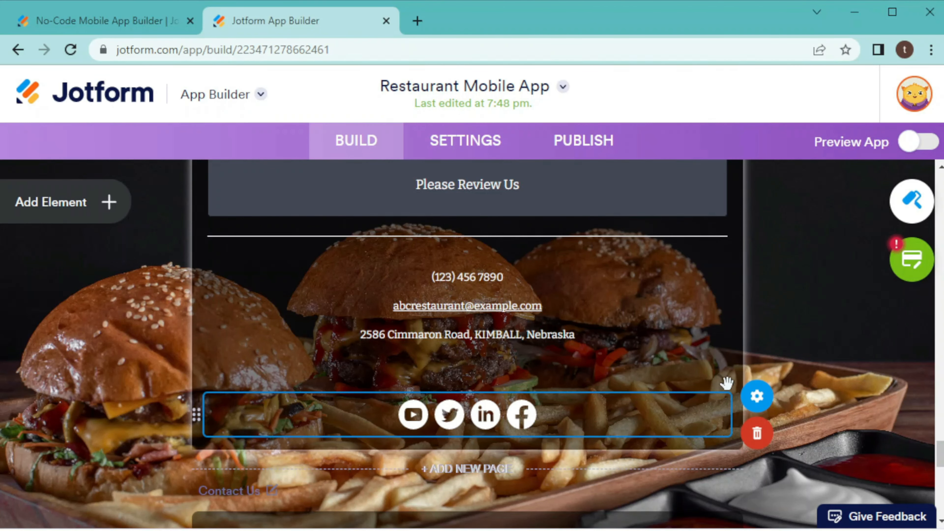
left_click(757, 394)
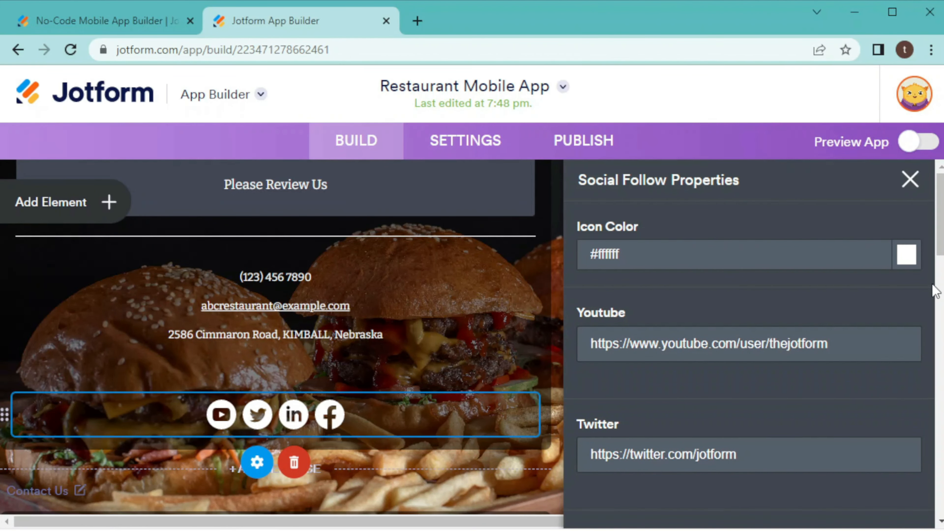
scroll(940, 260, "down", 1)
mouse_move(940, 255)
left_mouse_down()
mouse_move(941, 280)
mouse_move(942, 259)
left_mouse_up()
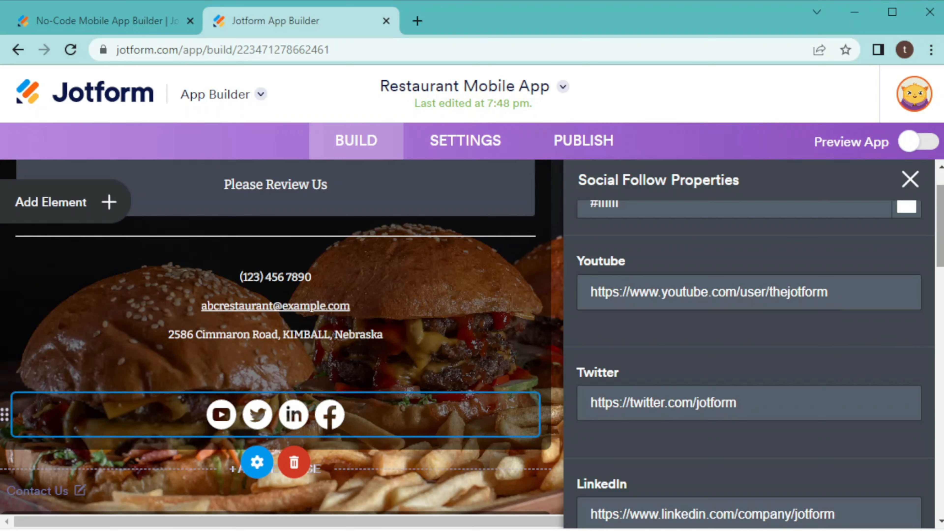
scroll(749, 366, "down", 10)
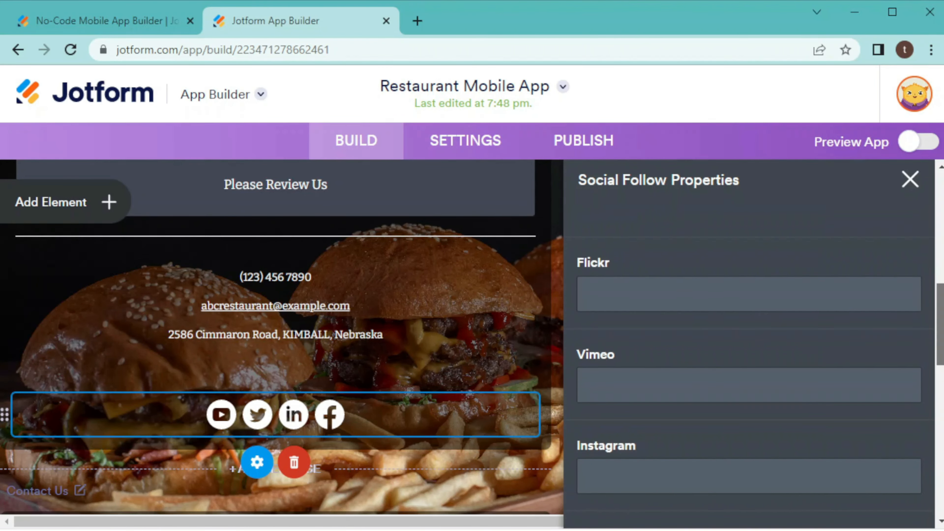
scroll(749, 366, "up", 10)
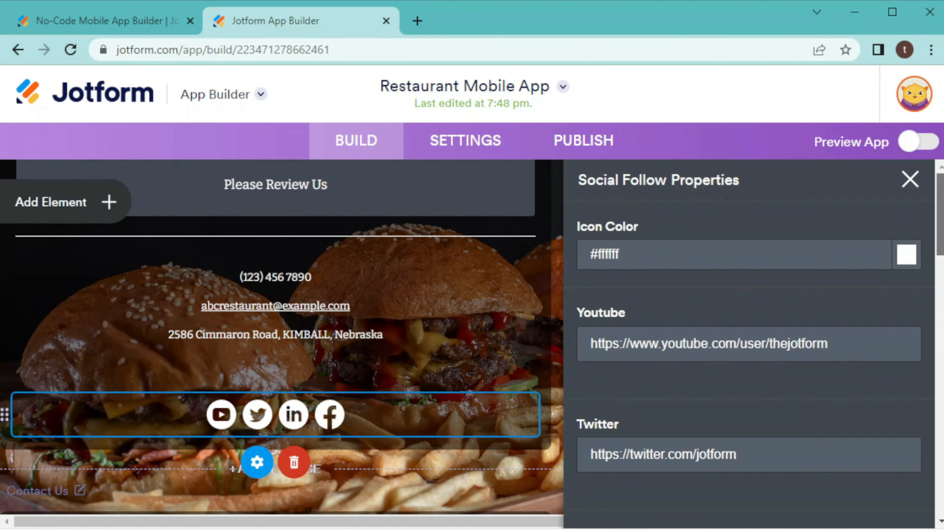
left_click(911, 180)
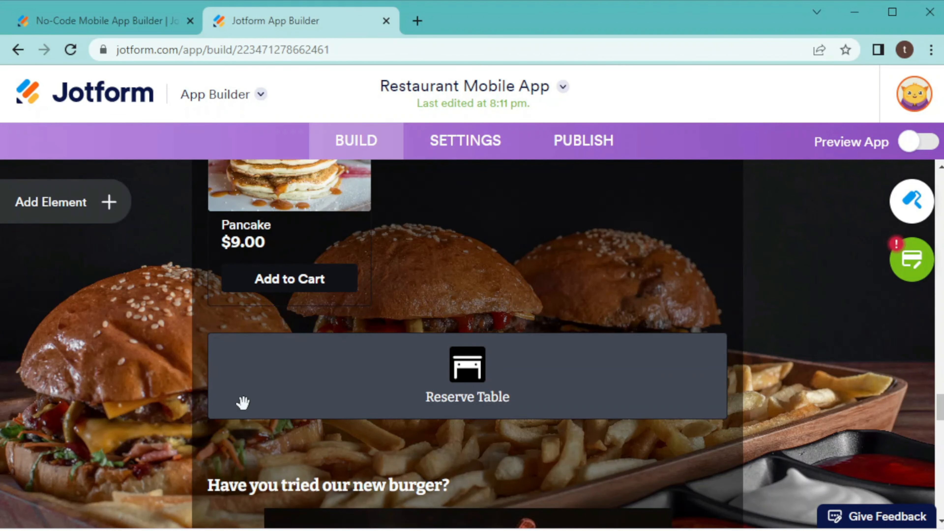
Browse the basic elements that can be added to the app, then close the element list.
left_click(108, 203)
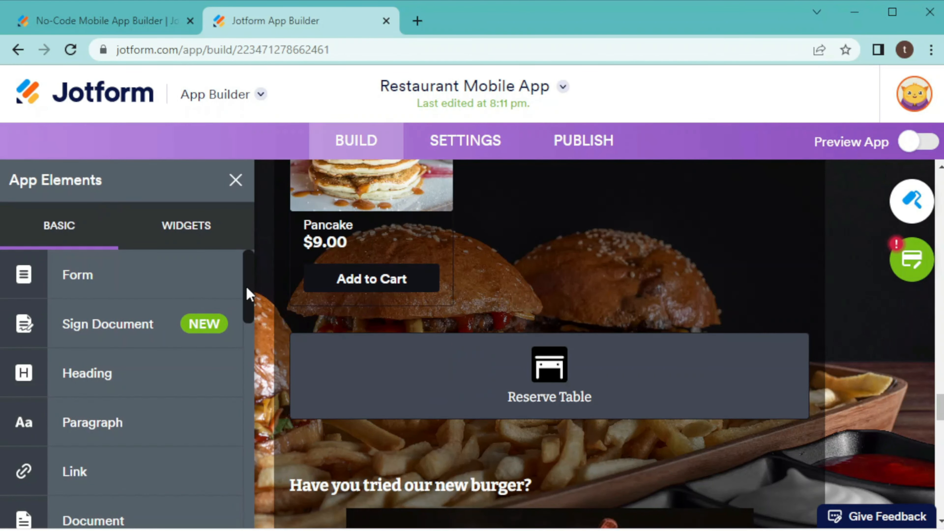
left_click_drag(245, 286, 242, 346)
scroll(242, 327, "up", 3)
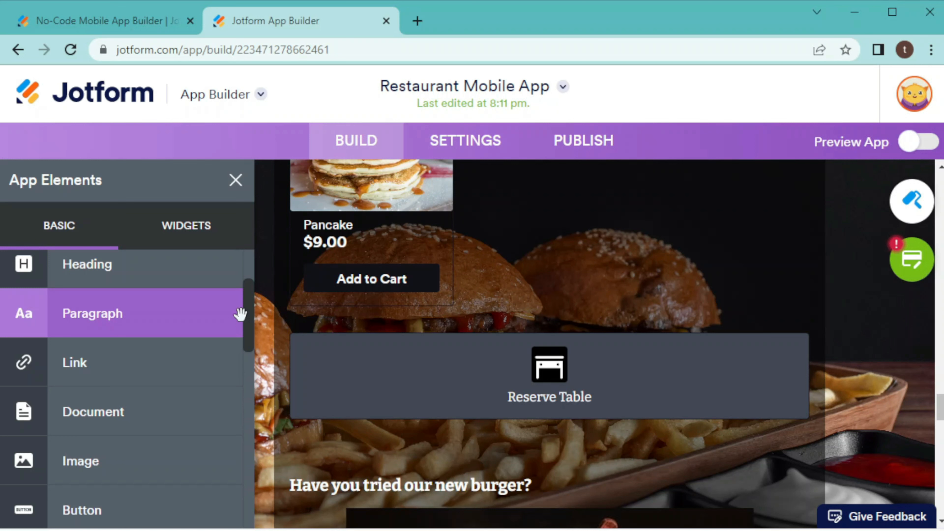
left_click(236, 181)
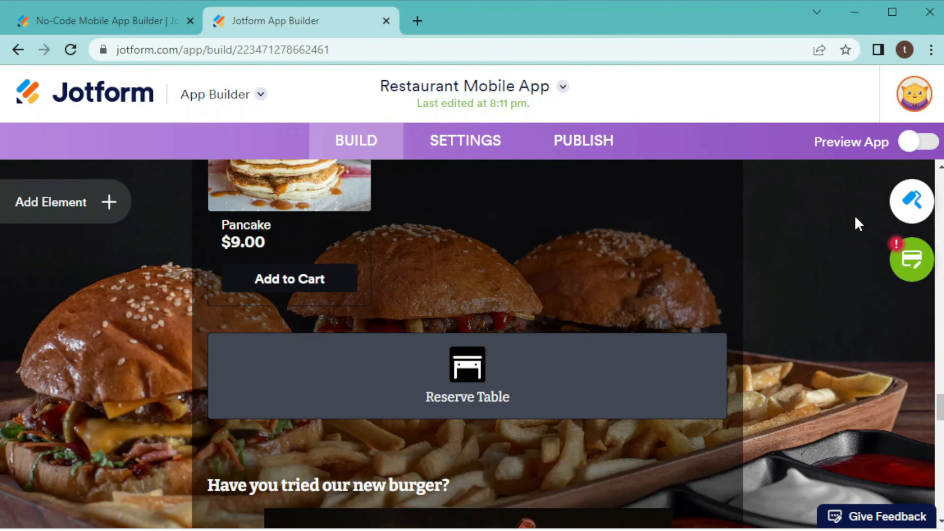
Look through the app's general design options, covering the color scheme, background colors and image, list background color and available font families.
left_click(903, 201)
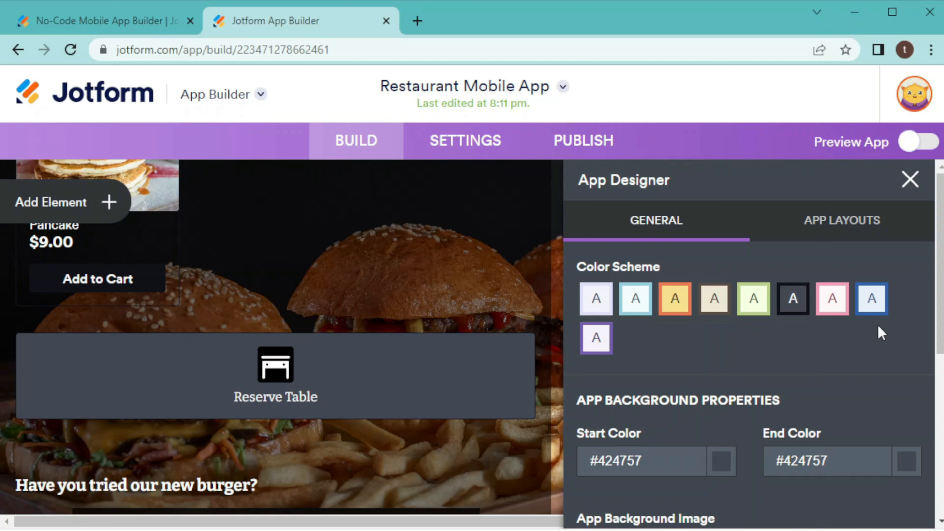
scroll(687, 509, "down", 2)
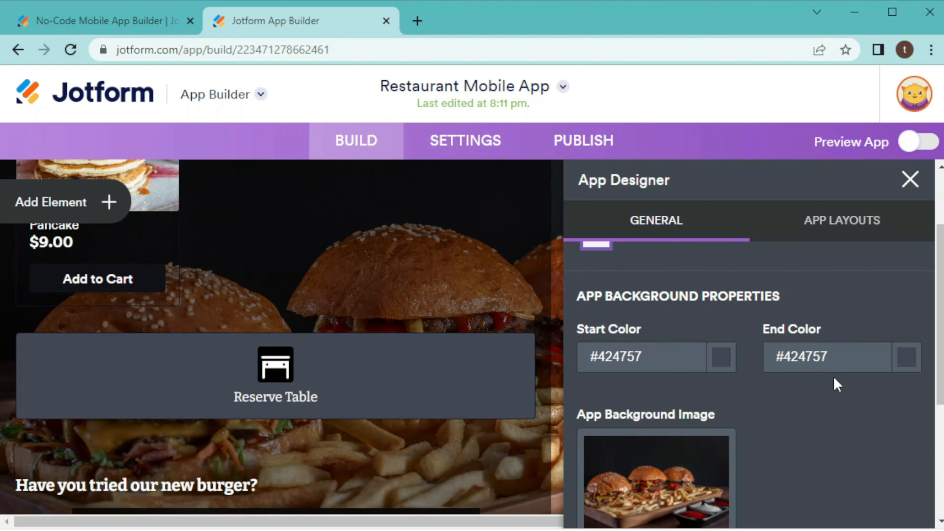
scroll(663, 446, "down", 2)
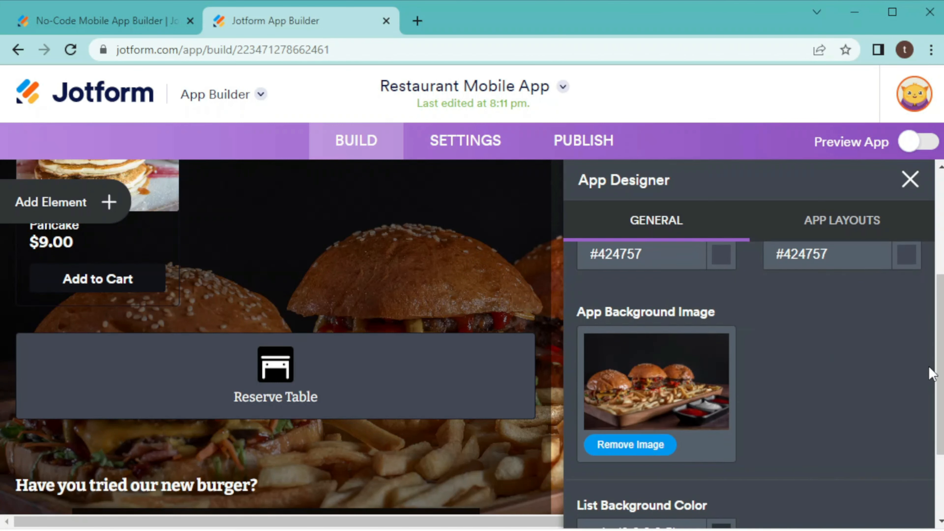
scroll(698, 367, "down", 2)
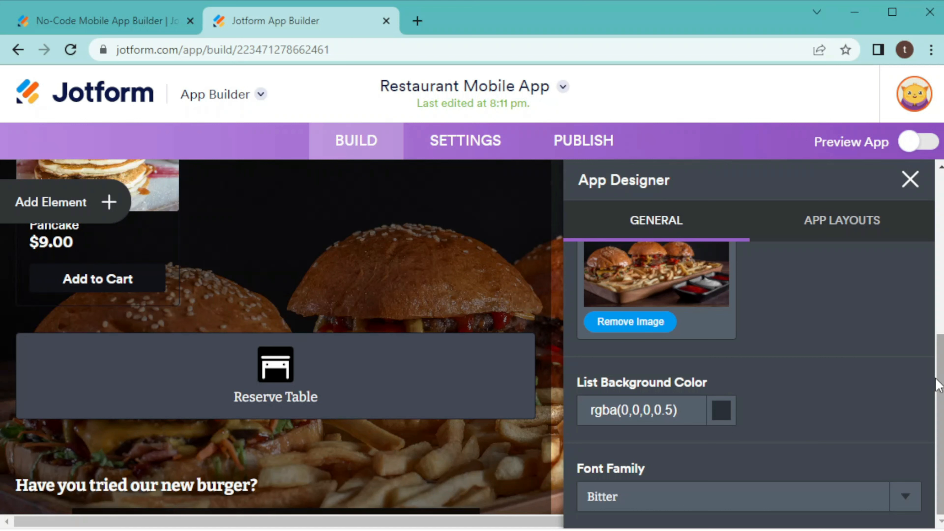
left_click(907, 498)
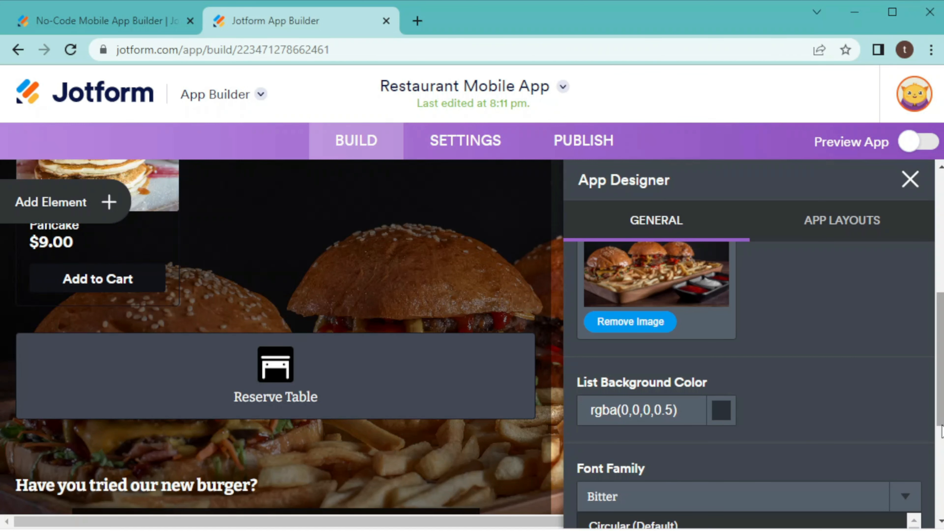
left_click_drag(940, 412, 940, 496)
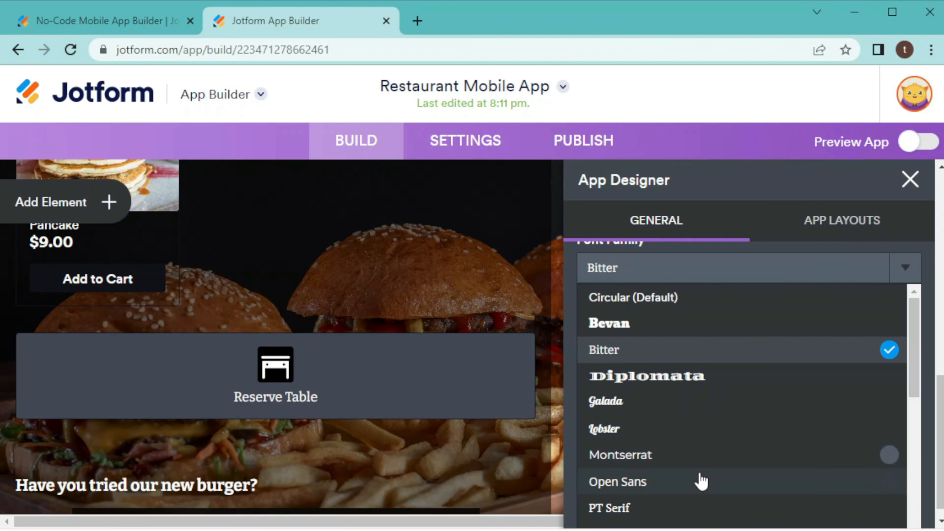
mouse_move(914, 376)
left_mouse_down()
mouse_move(917, 442)
mouse_move(912, 372)
left_mouse_up()
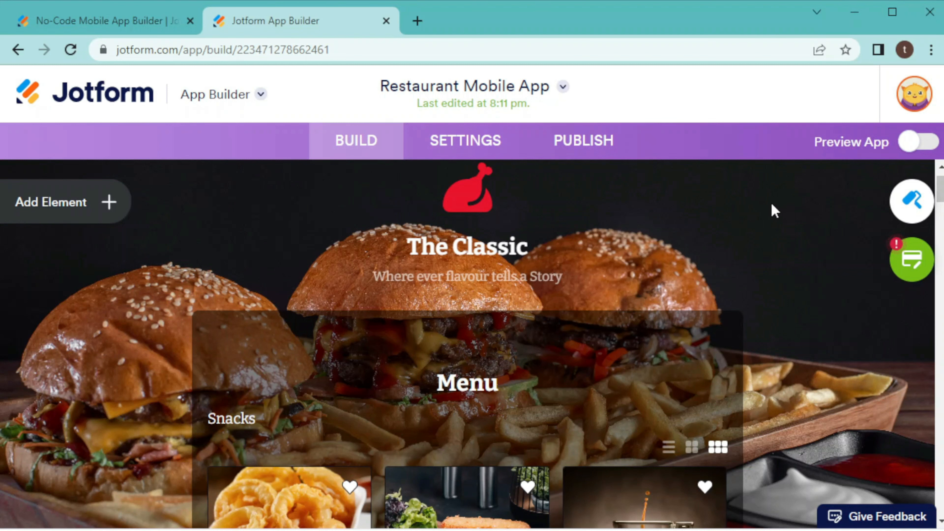
Preview the app in phone, tablet and desktop views, show its QR code for trying it on a device, and leave the preview.
left_click(909, 142)
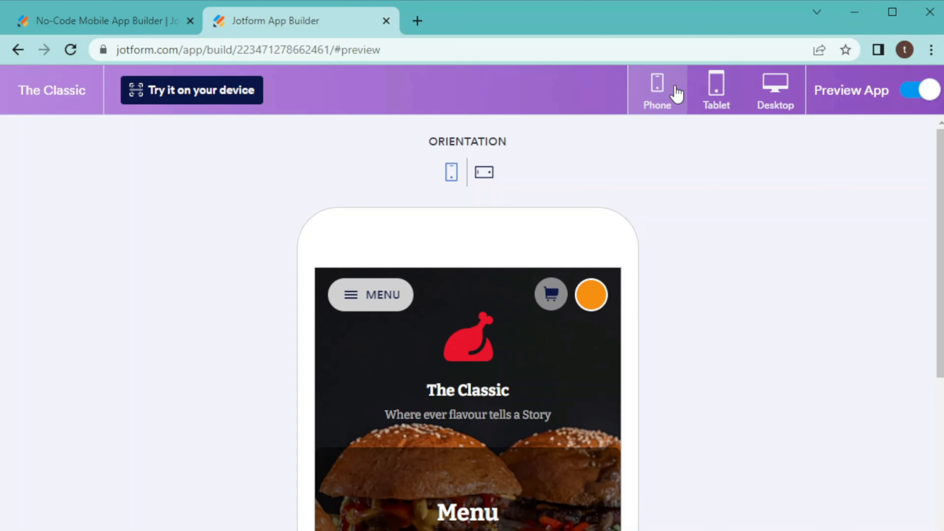
left_click(729, 96)
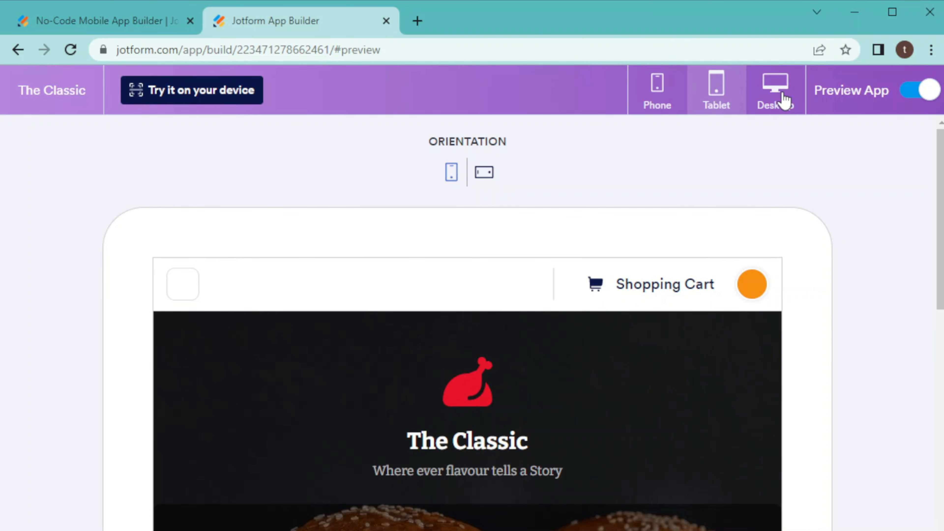
left_click(785, 100)
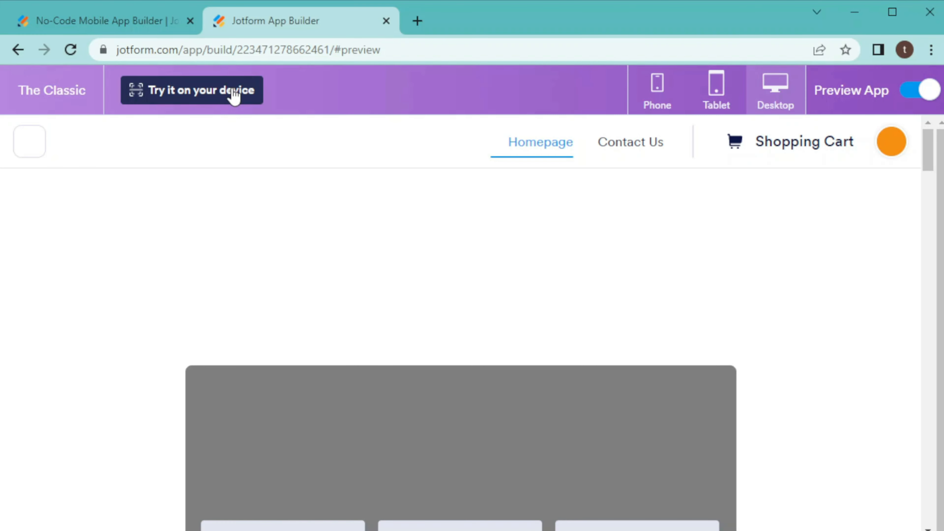
left_click(234, 94)
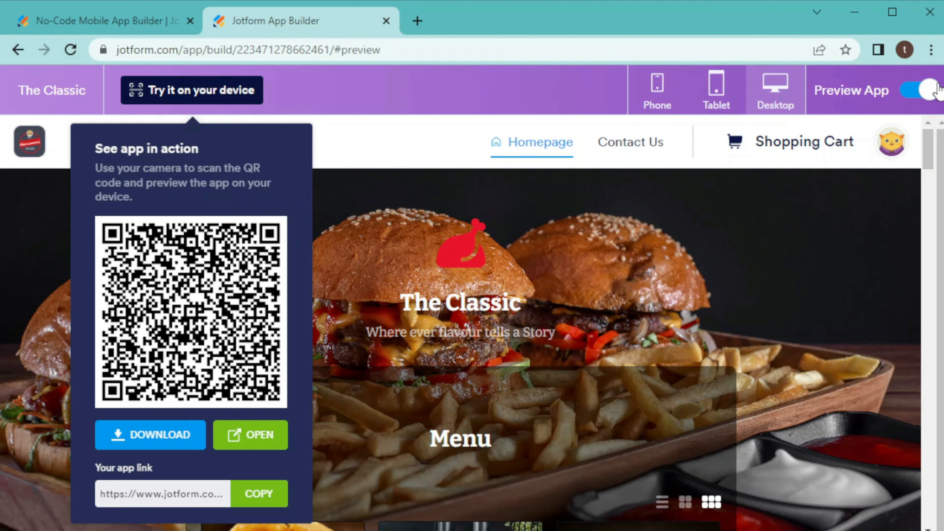
left_click(923, 92)
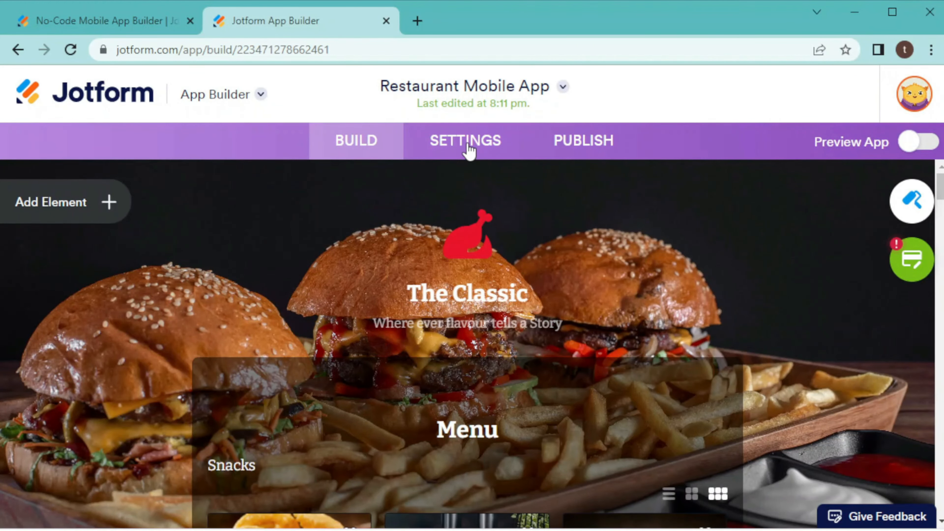
Look through the general app settings and set the app name to The Classic.
left_click(467, 145)
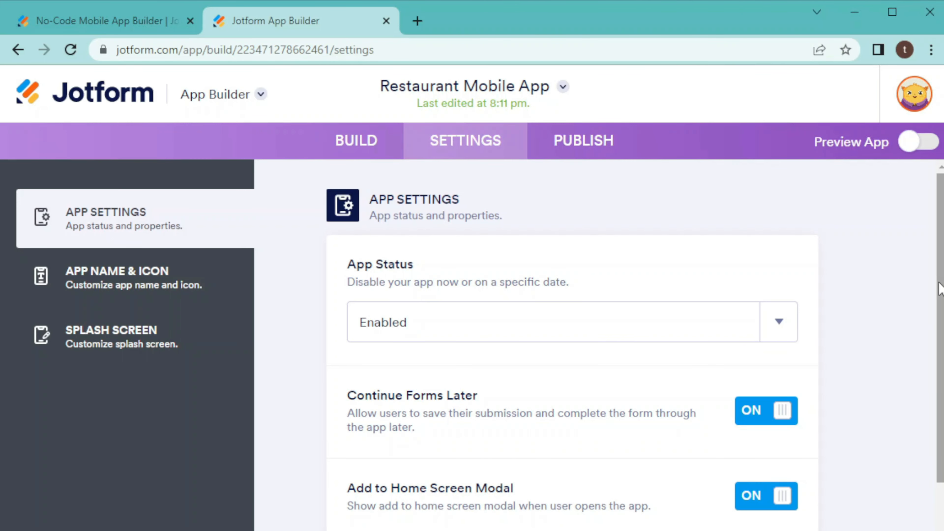
scroll(940, 286, "down", 3)
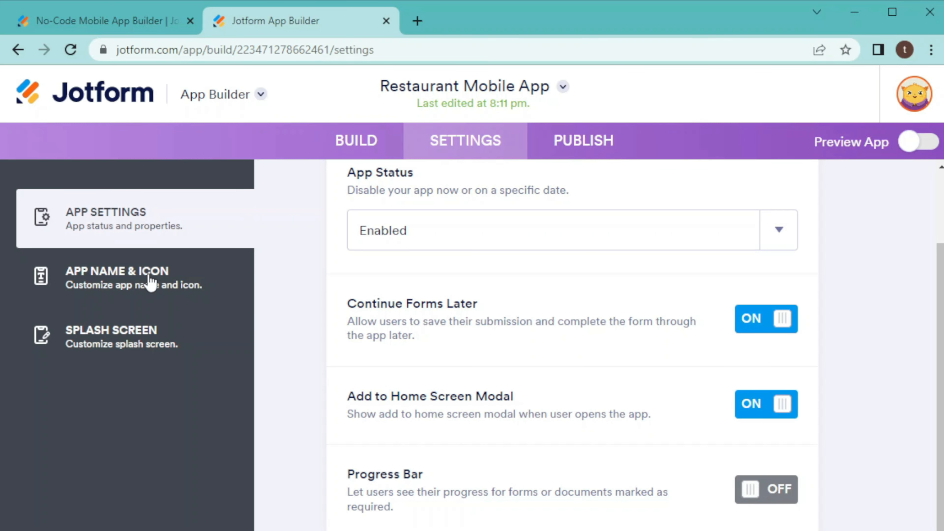
left_click(142, 284)
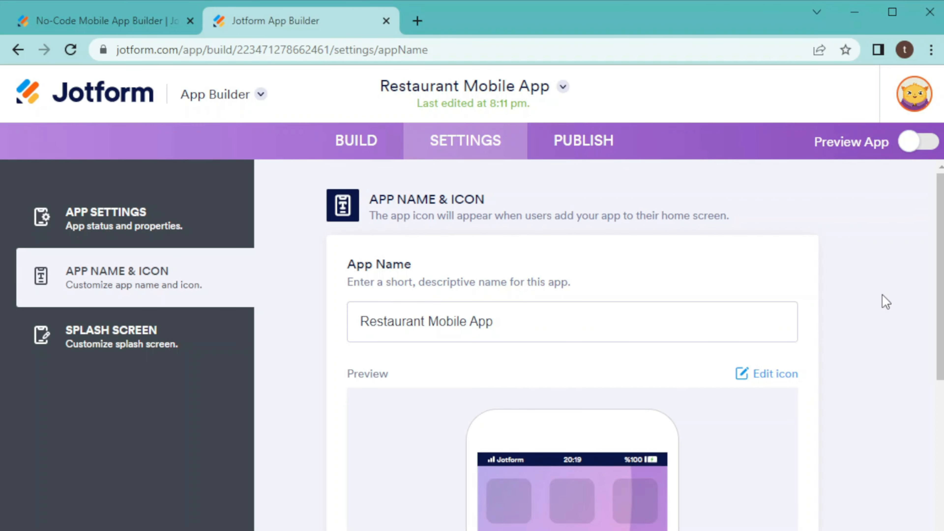
scroll(940, 290, "down", 1)
scroll(558, 305, "up", 1)
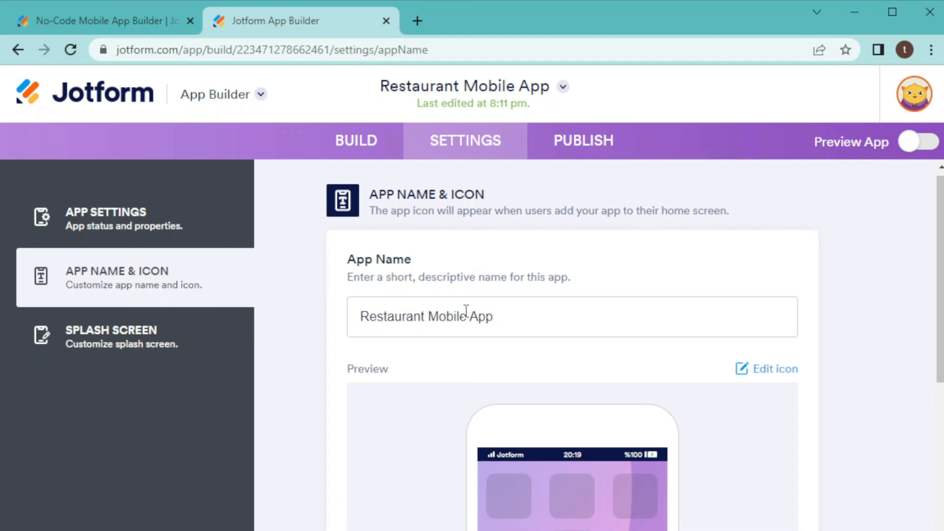
left_click_drag(496, 315, 346, 314)
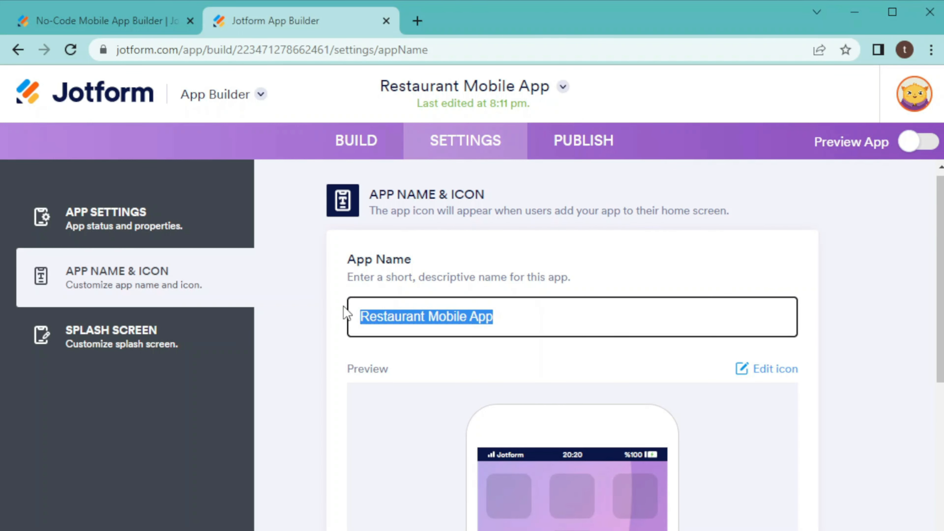
type("The C")
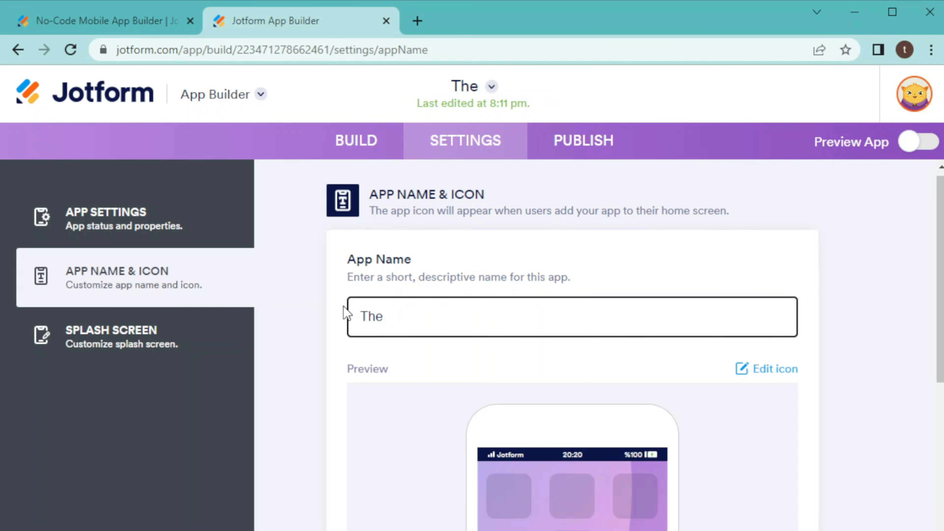
type("assic")
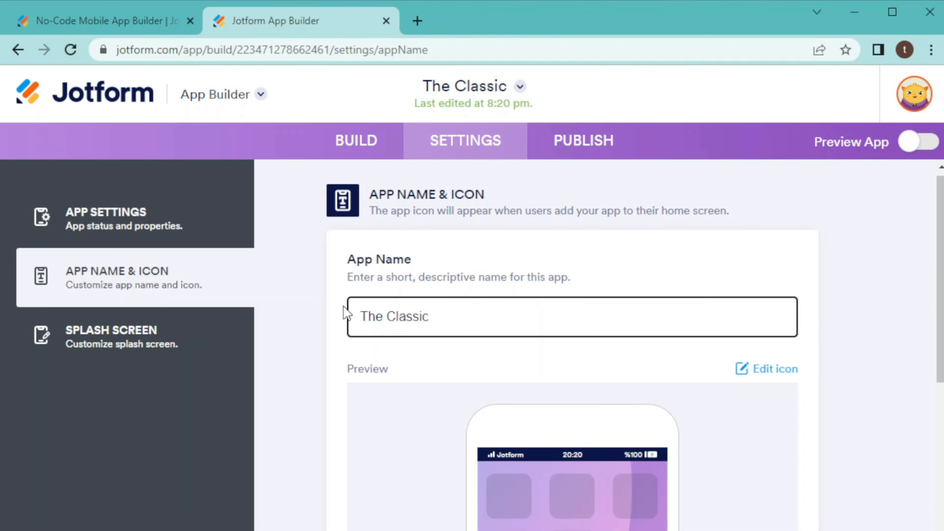
left_click(346, 312)
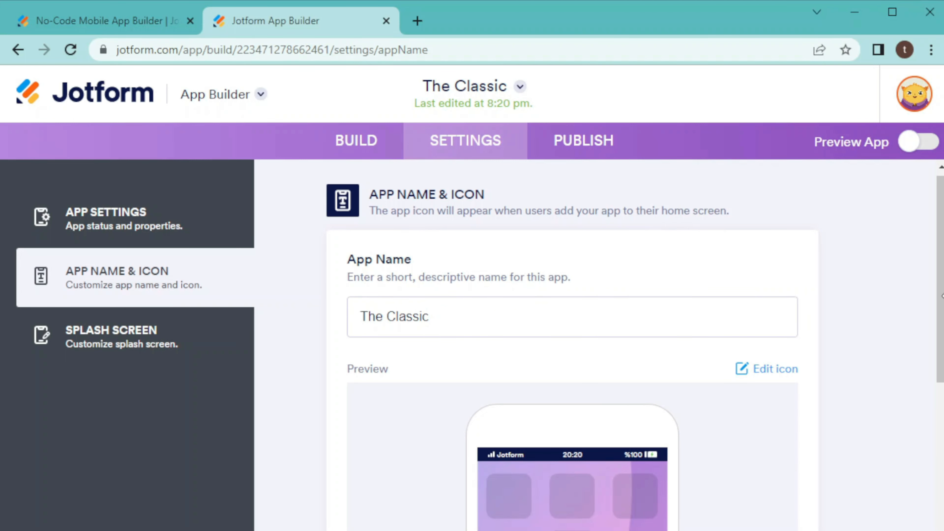
Check the previews of the app's home screen icon and its splash screen.
scroll(940, 297, "down", 3)
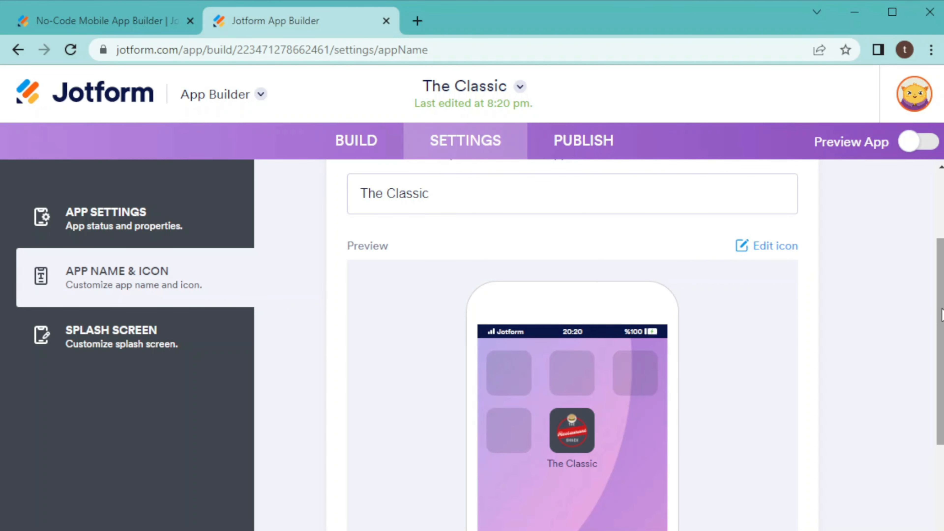
scroll(940, 316, "down", 1)
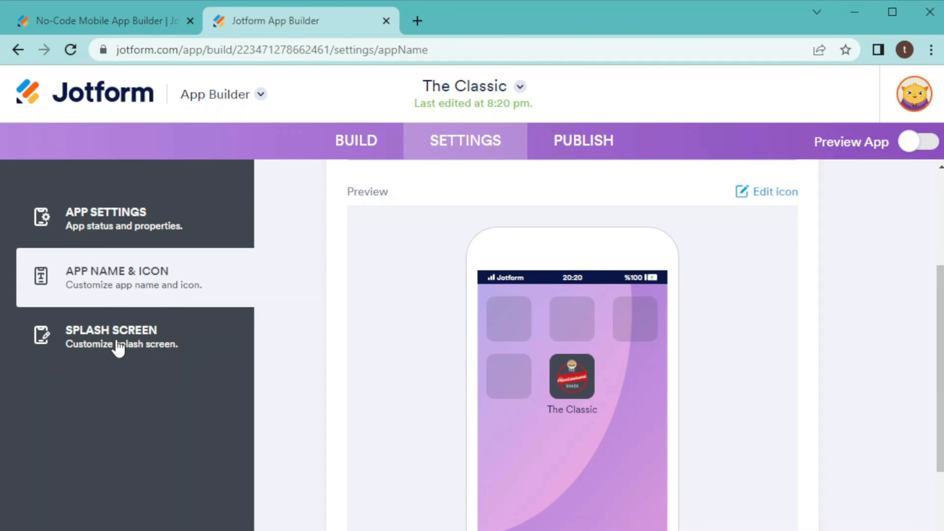
left_click(118, 348)
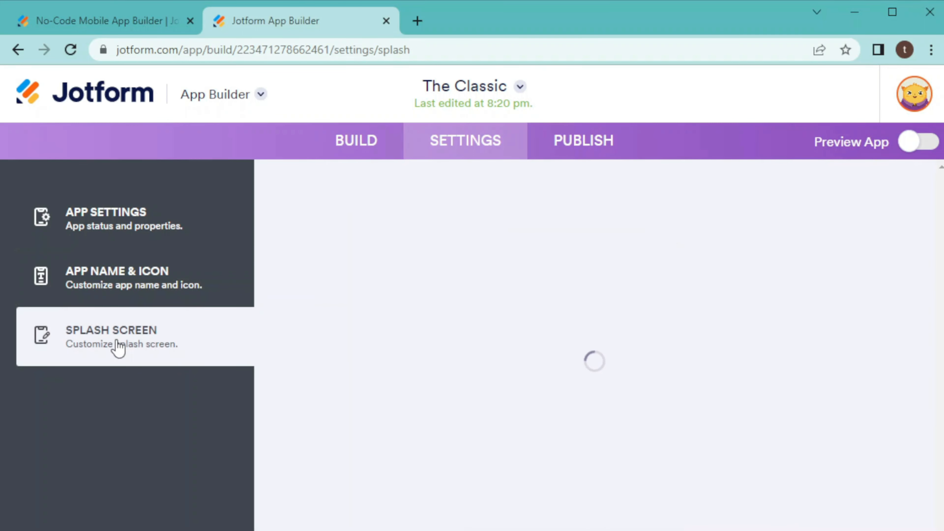
scroll(573, 334, "down", 2)
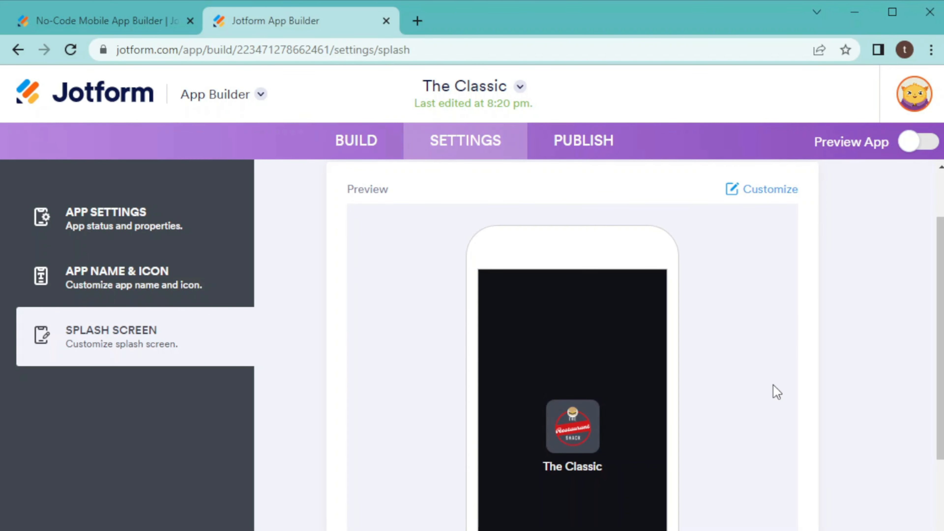
Review the access settings for the app link in the publishing options, close them, and look over the sharing options.
left_click(584, 140)
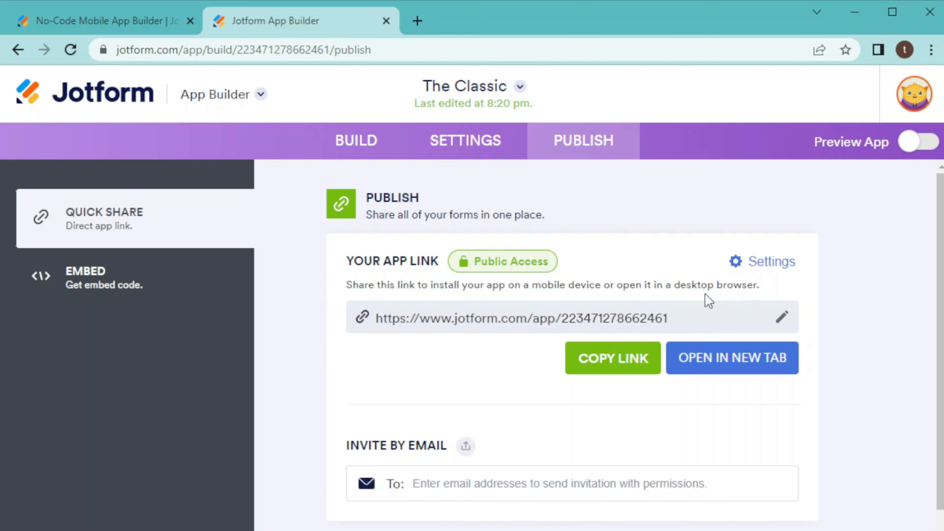
left_click(524, 267)
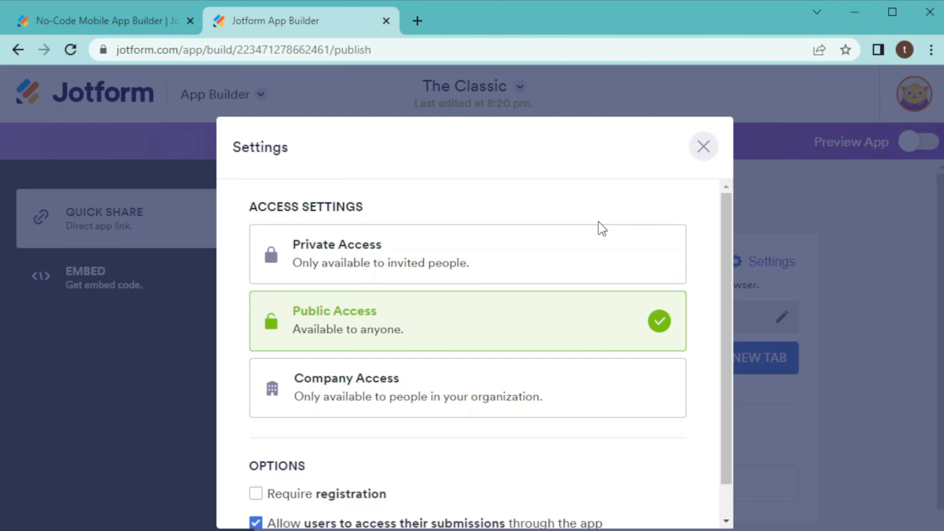
left_click(704, 147)
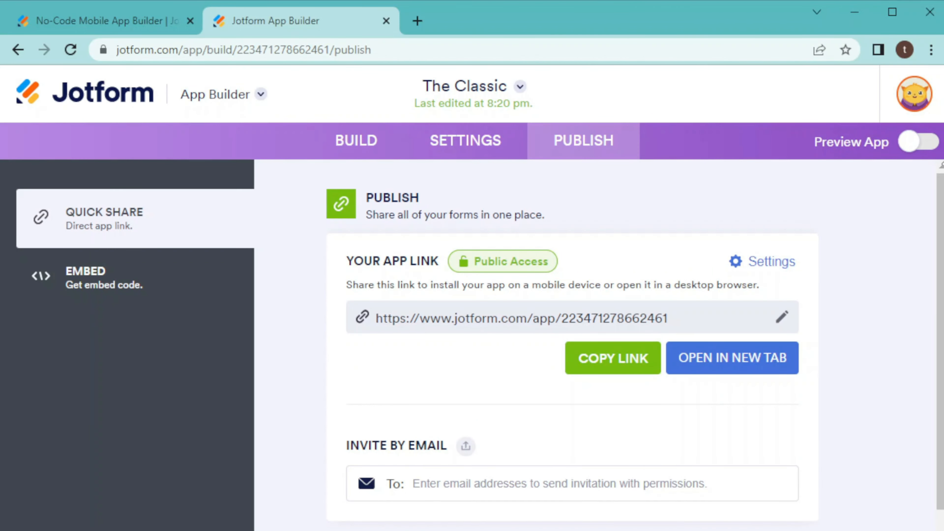
scroll(634, 345, "down", 1)
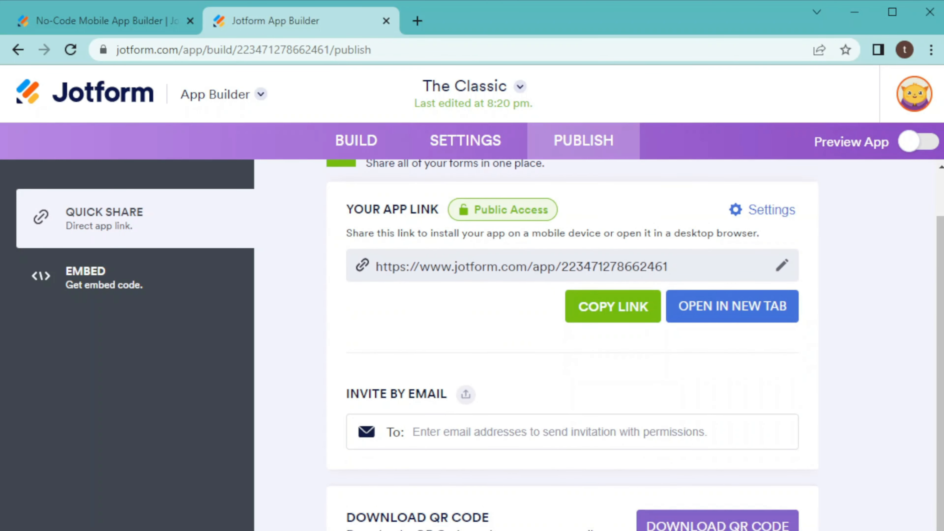